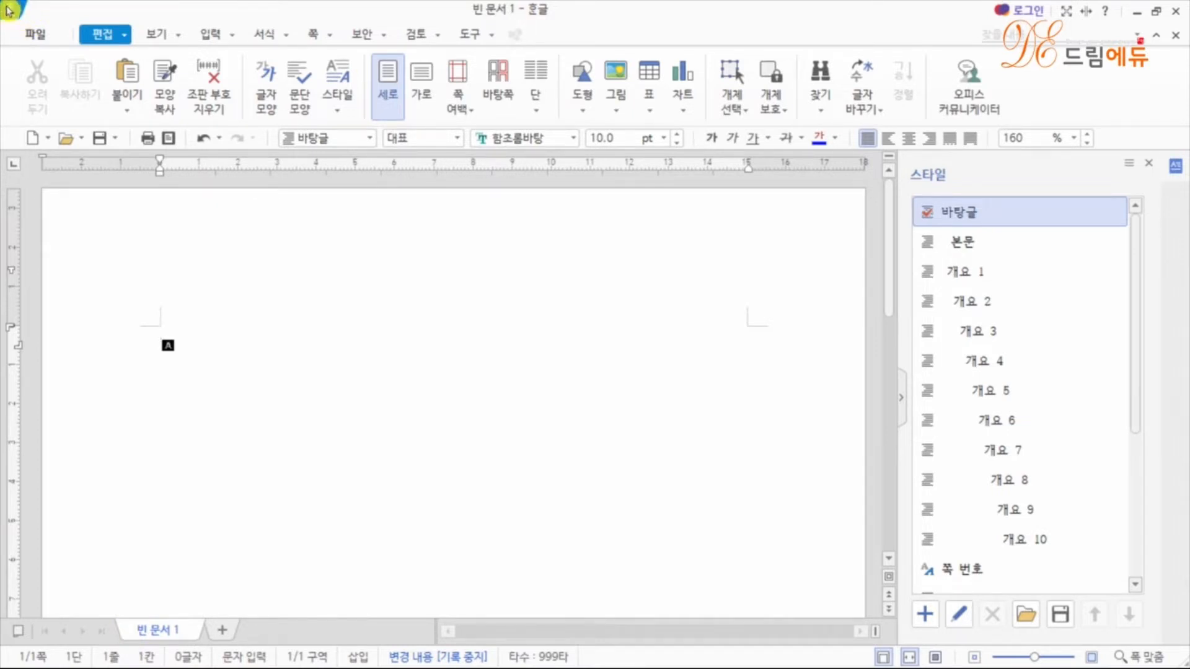
{"action": "left_click", "coordinate": [10, 11]}
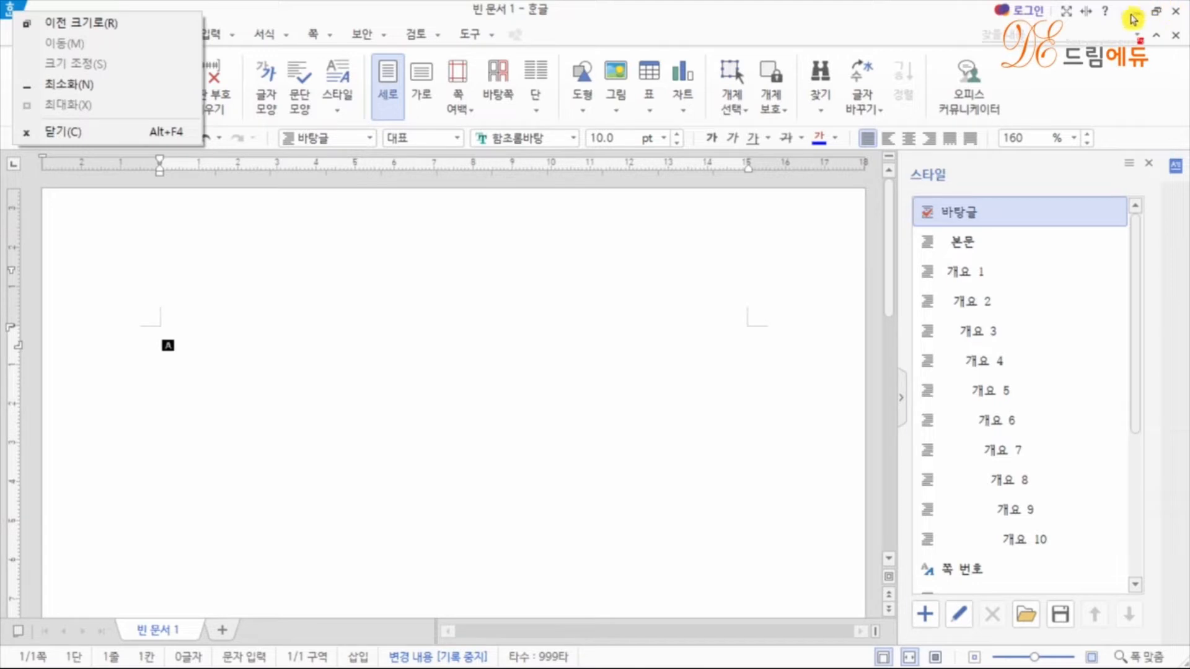
{"action": "left_click", "coordinate": [7, 7]}
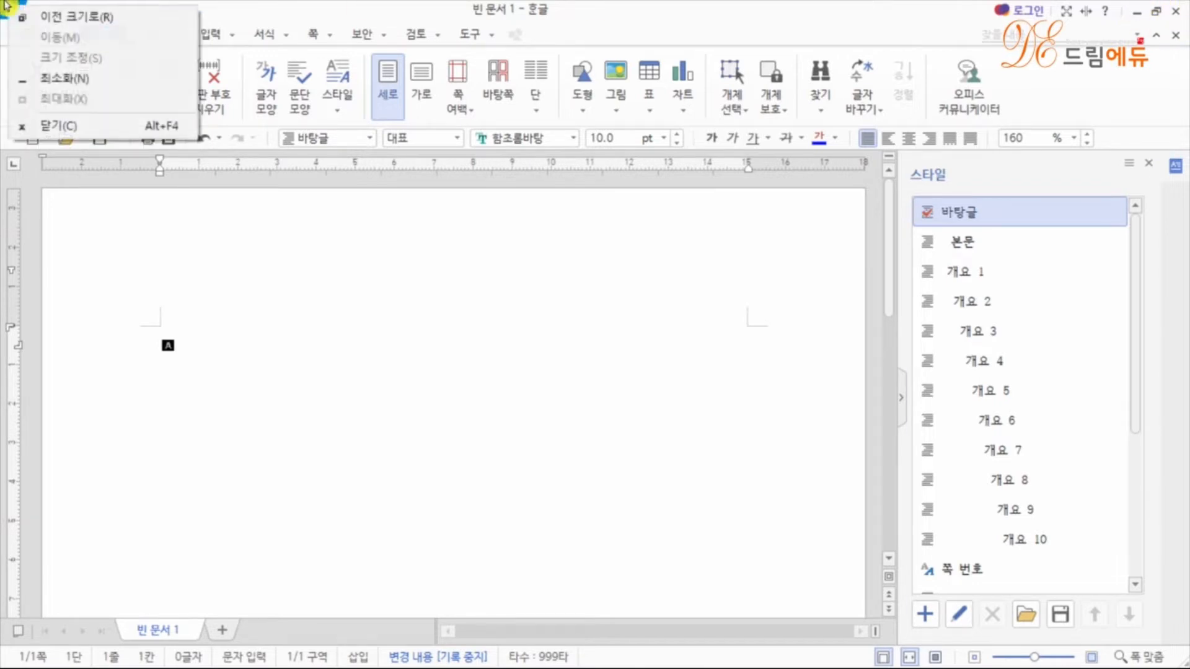
{"action": "left_click", "coordinate": [350, 420]}
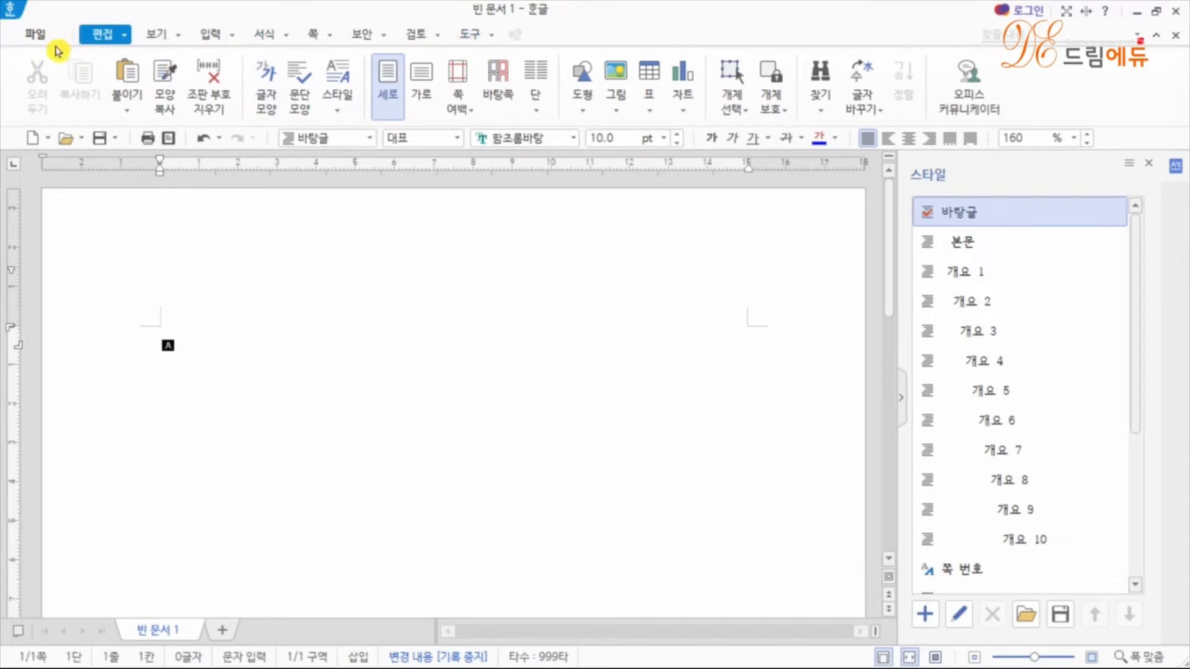
{"action": "left_click", "coordinate": [126, 42]}
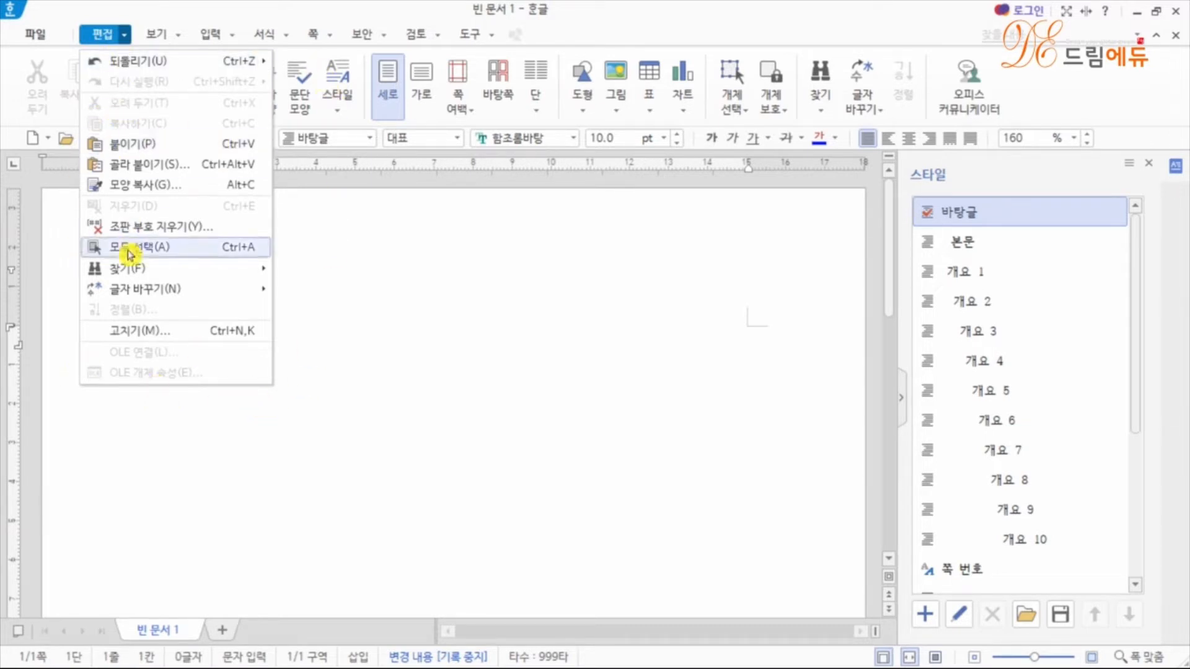
{"action": "left_click", "coordinate": [103, 37]}
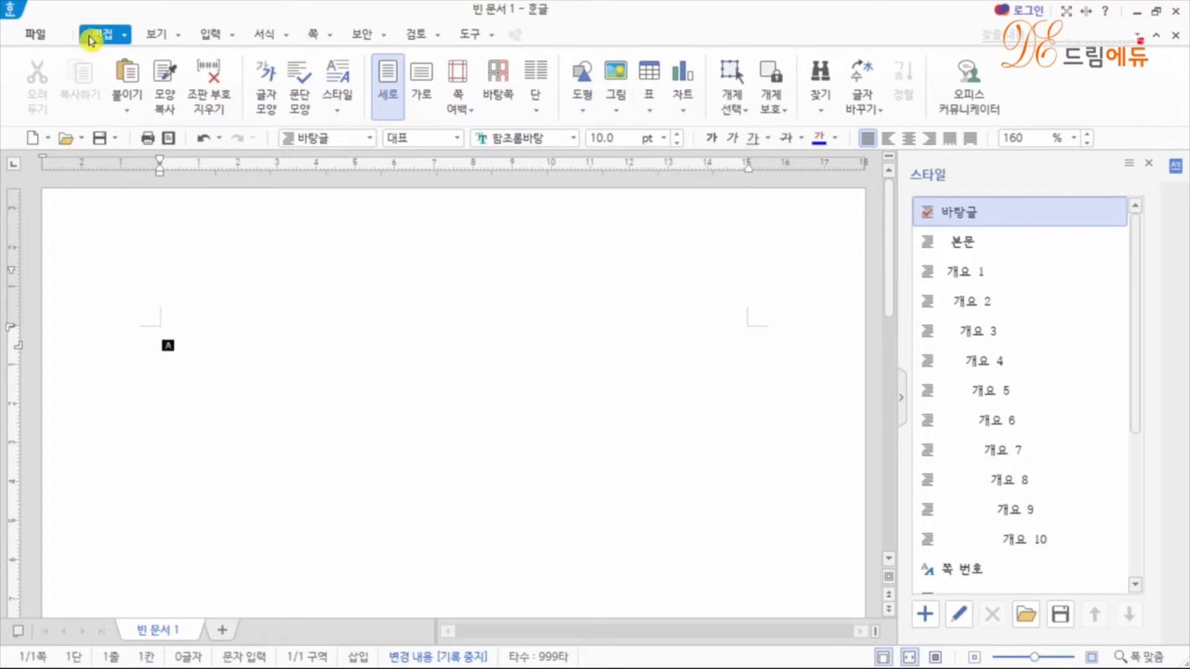
{"action": "left_click", "coordinate": [126, 40]}
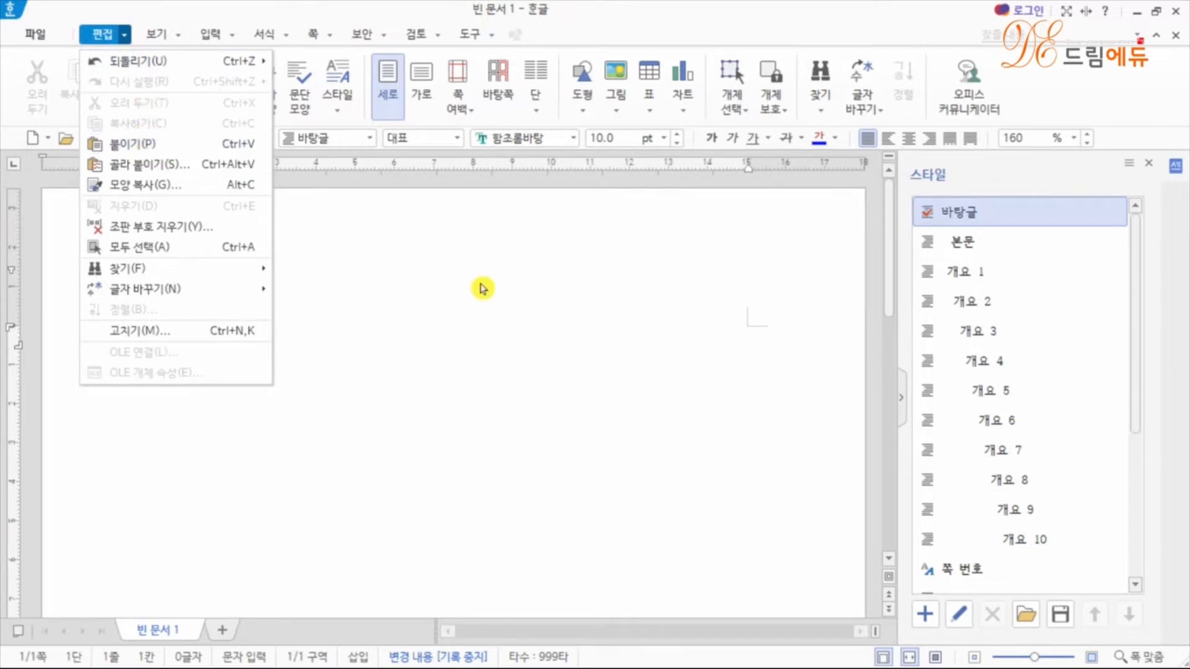
{"action": "left_click", "coordinate": [481, 284]}
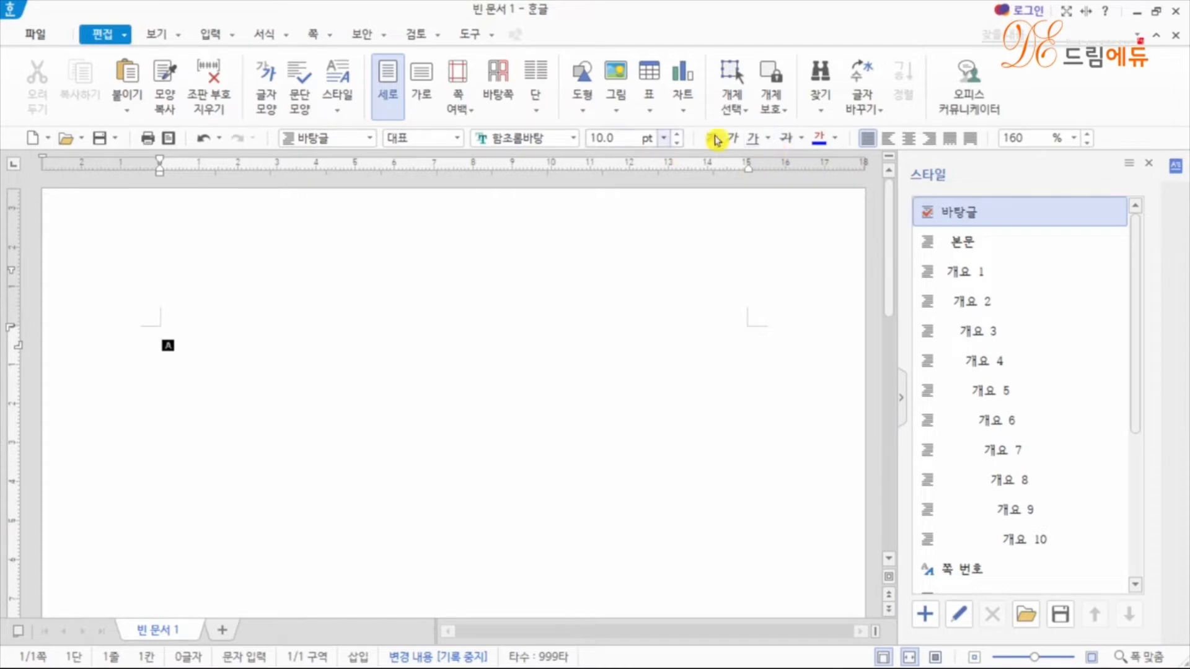
Step: Hide the 기본 toolbox and show it again
{"action": "right_click", "coordinate": [1089, 88]}
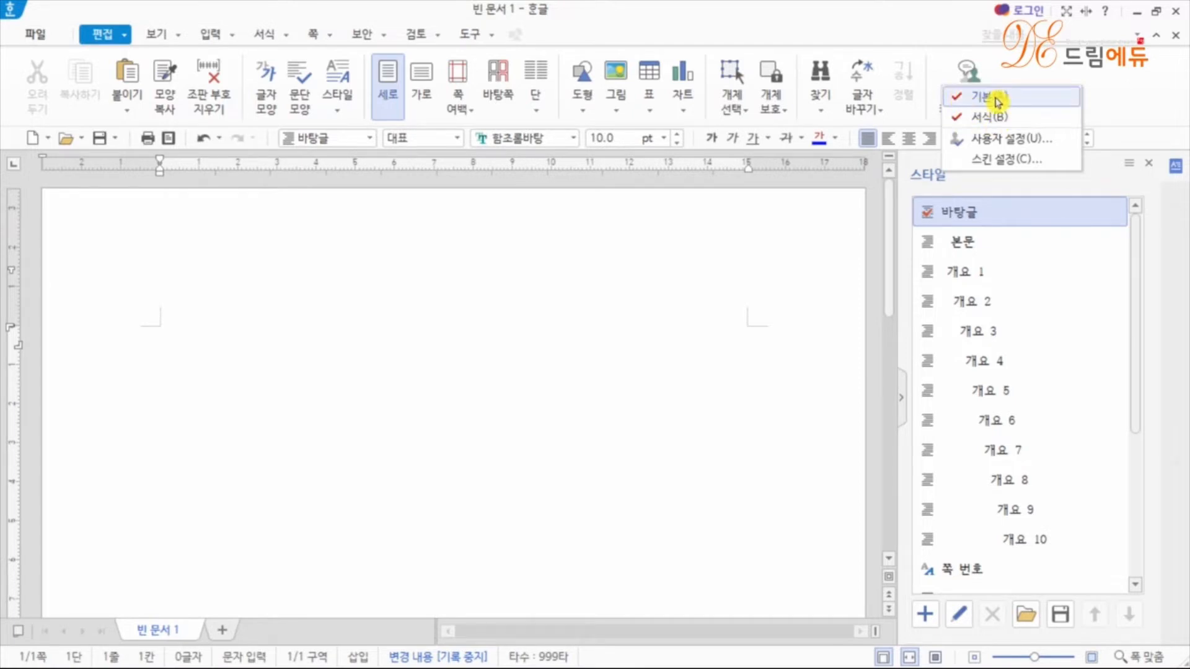
{"action": "left_click", "coordinate": [996, 99]}
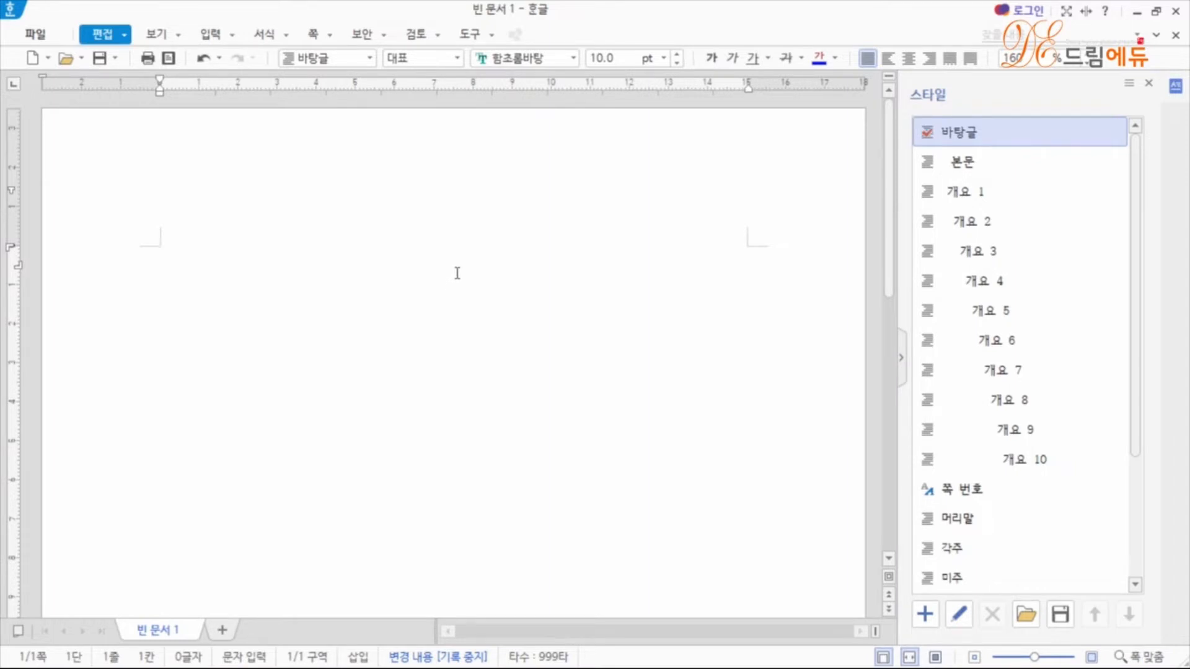
{"action": "key", "text": "Hangul"}
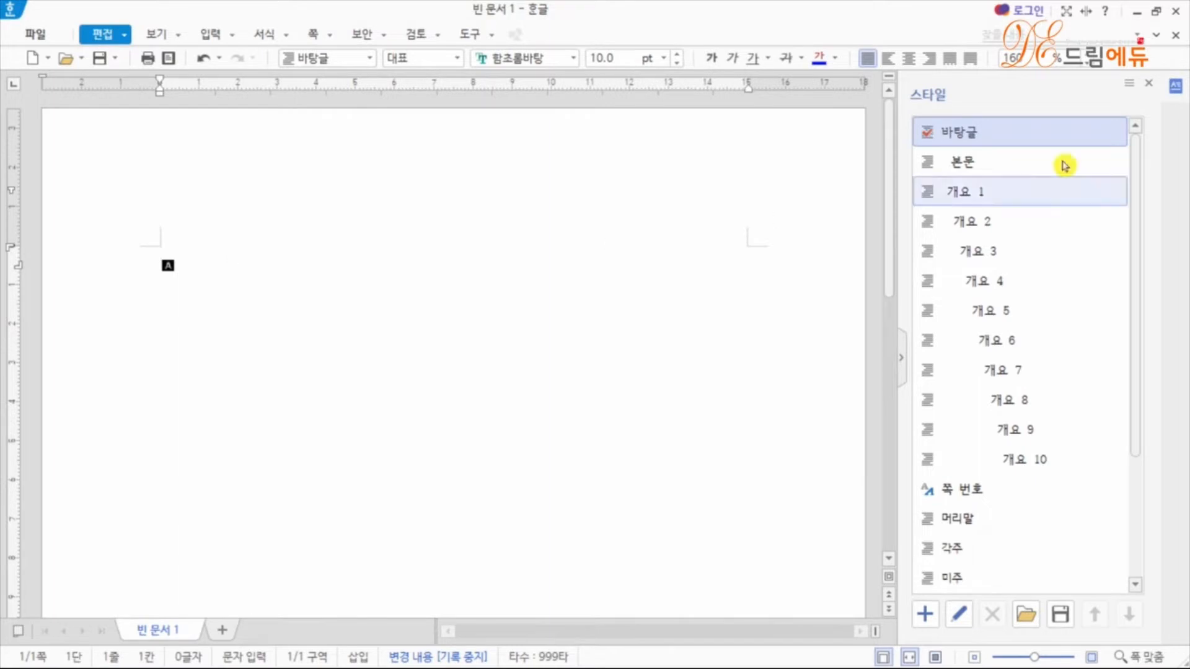
{"action": "left_click", "coordinate": [1162, 40]}
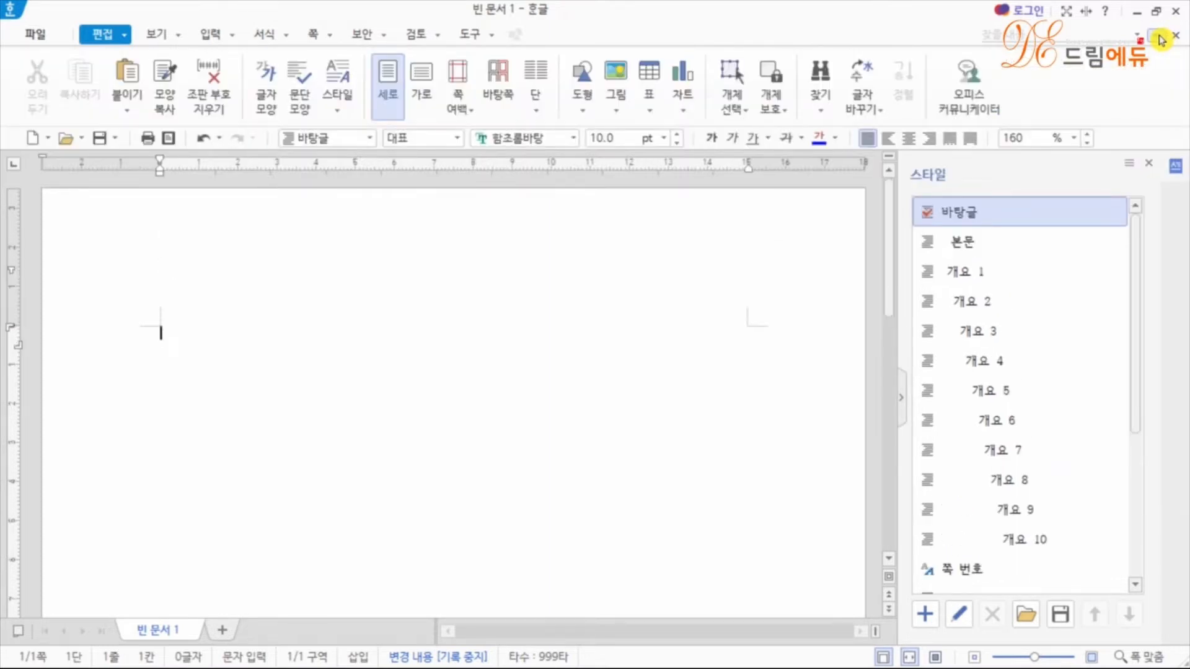
Step: Collapse the tool ribbon, then look through the 보기, 입력, 서식 and 쪽 tool sets
{"action": "left_click", "coordinate": [1162, 39]}
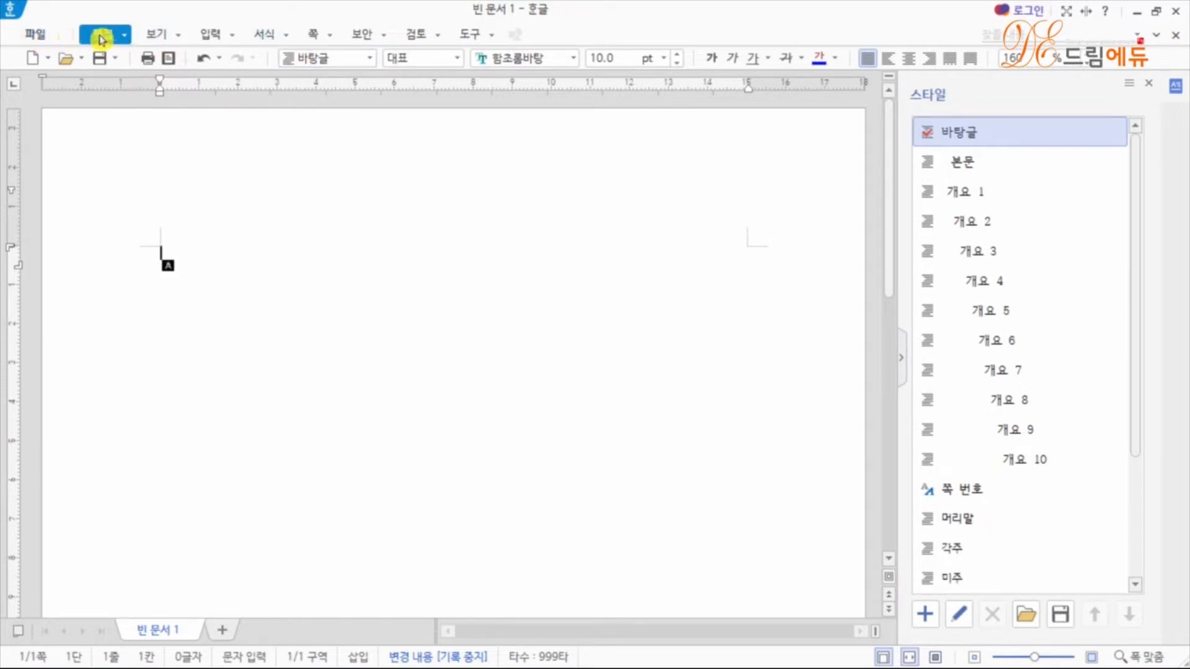
{"action": "left_click", "coordinate": [161, 39]}
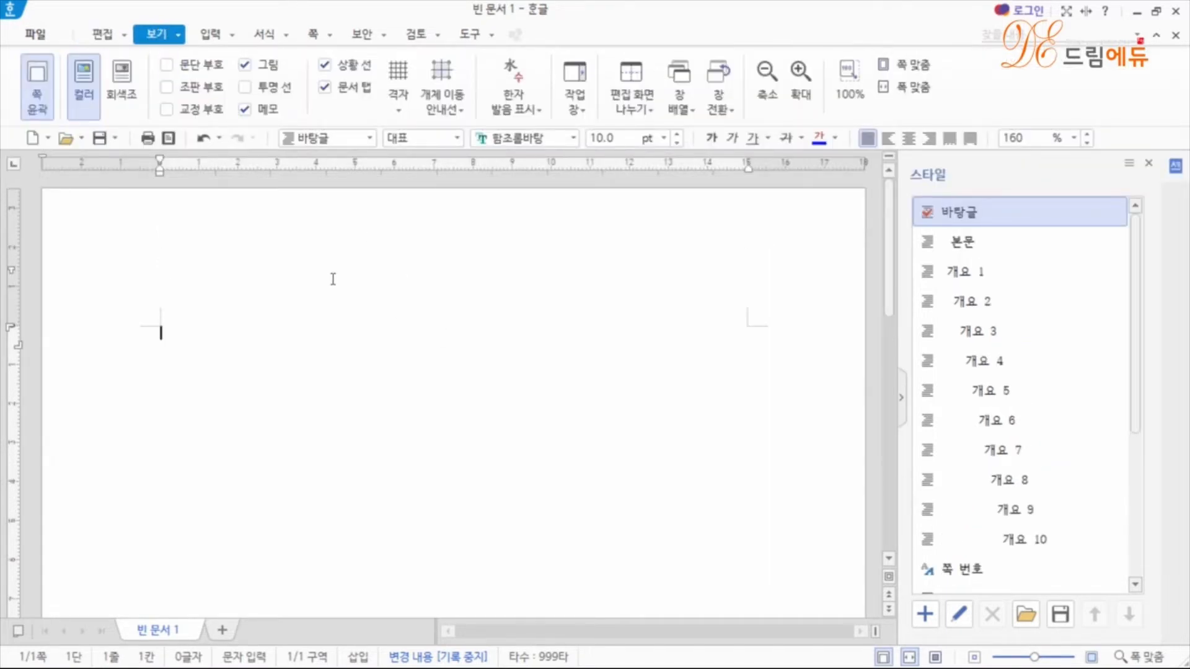
{"action": "left_click", "coordinate": [208, 36]}
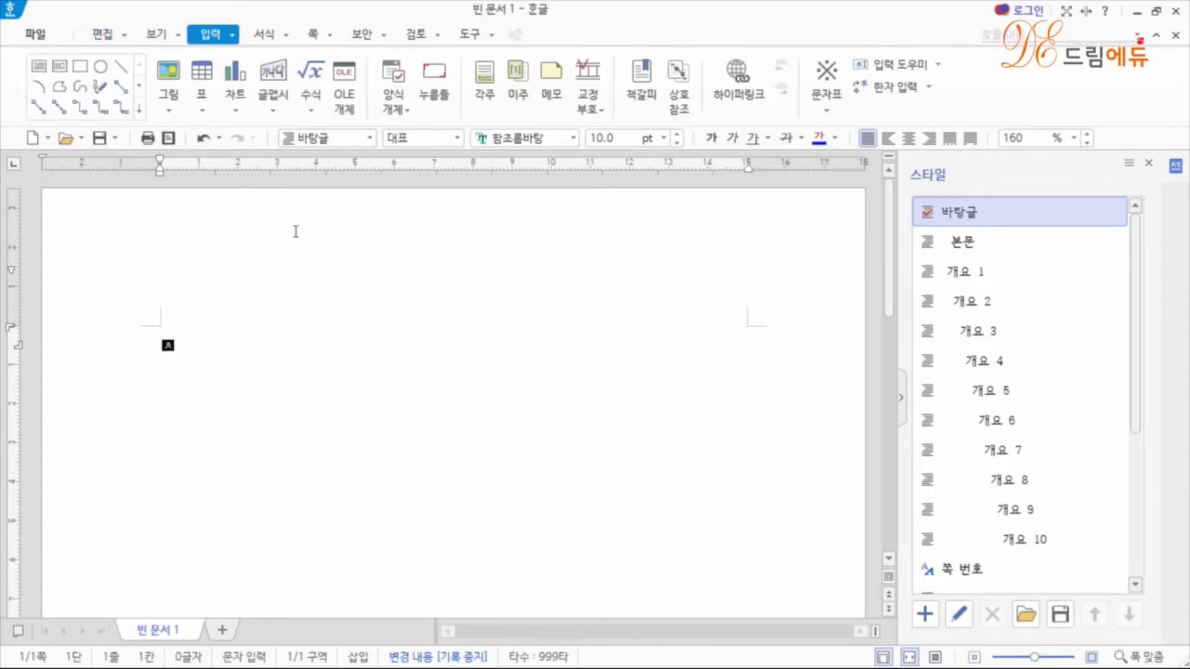
{"action": "double_click", "coordinate": [272, 35]}
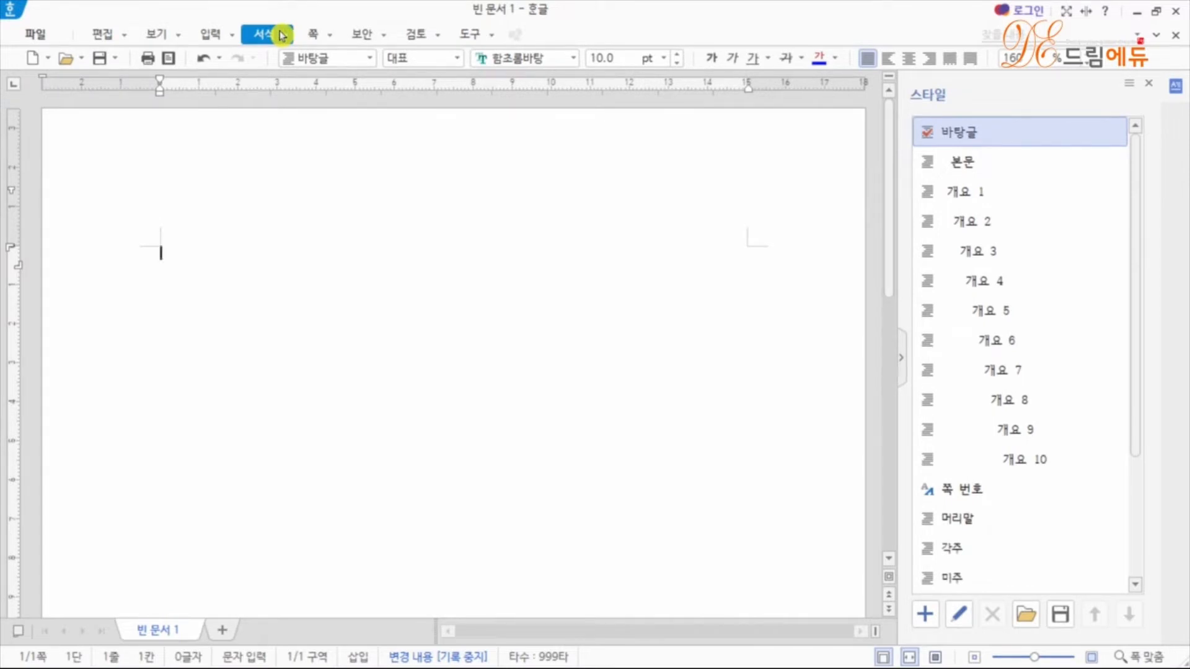
{"action": "double_click", "coordinate": [316, 37]}
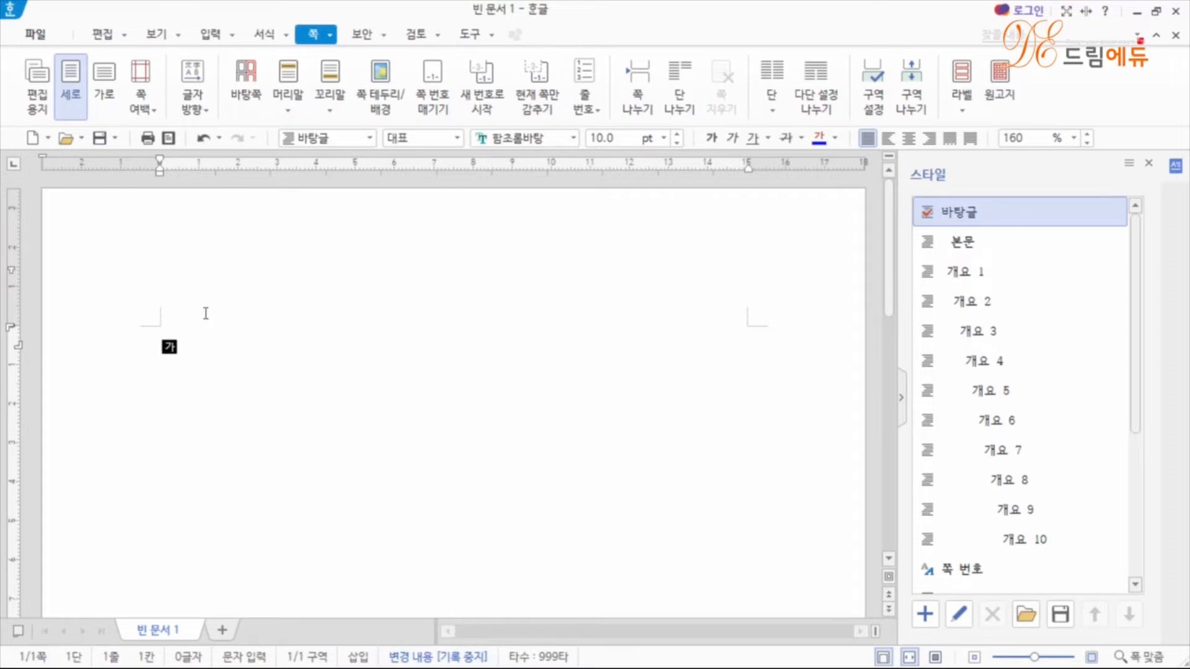
Step: Enter "Insert" on the document's first line and toggle between insert and overwrite mode, ending in insert mode
{"action": "left_click", "coordinate": [358, 658]}
{"action": "left_click", "coordinate": [358, 658]}
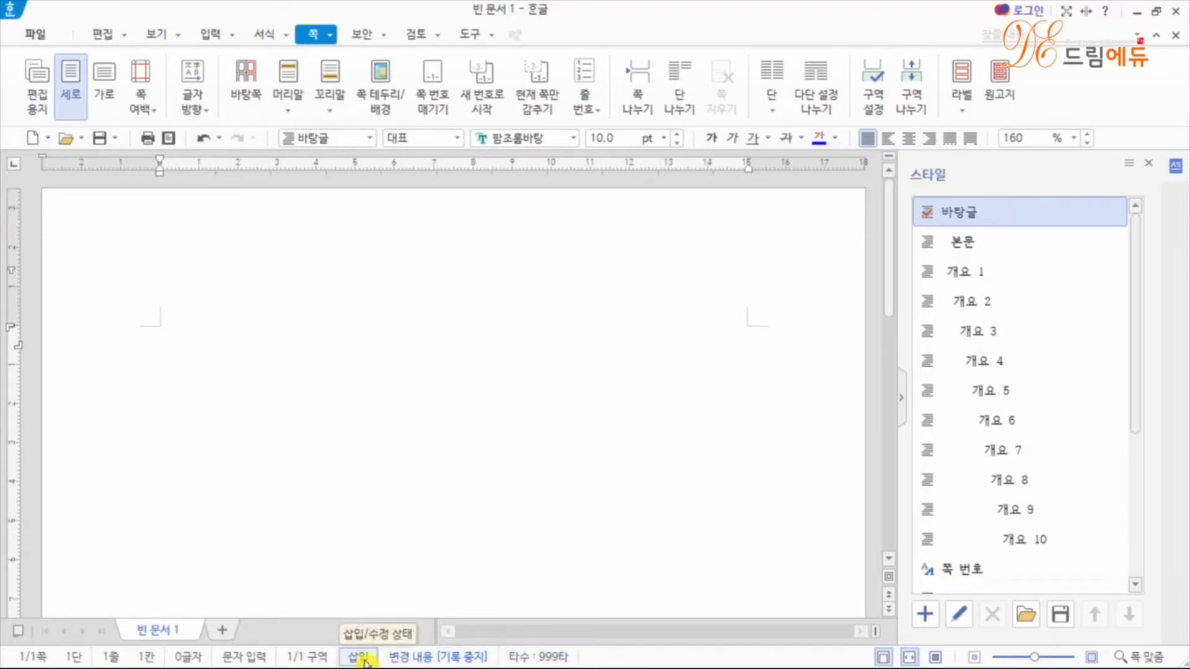
{"action": "key", "text": "Hangul"}
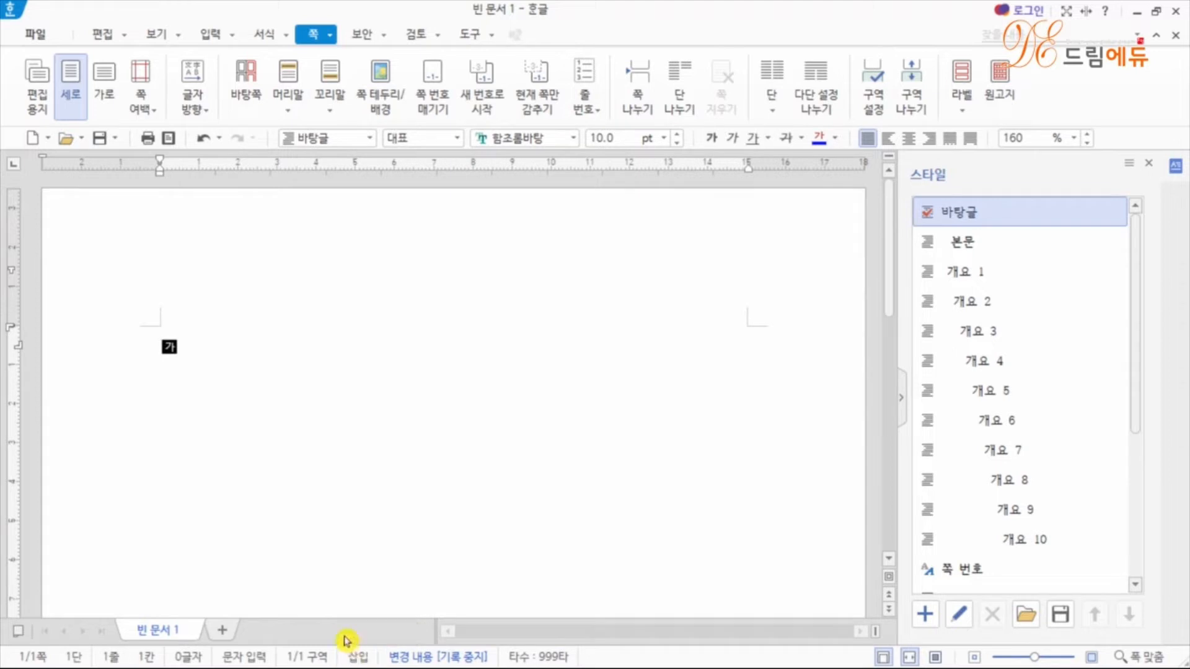
{"action": "key", "text": "Hangul"}
{"action": "type", "text": "Insert"}
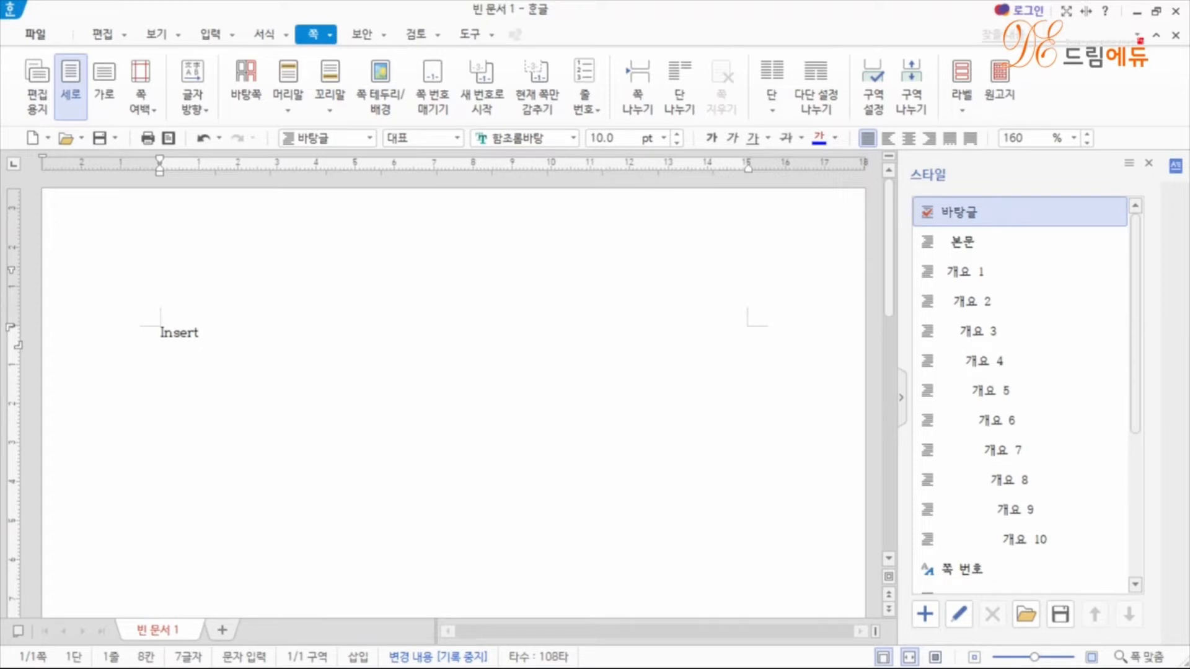
{"action": "key", "text": "Insert"}
{"action": "key", "text": "Insert"}
Step: Enter "보여줄수 있는 사랑은 작습니다. 그 뒤에 감추어진 위대함 견주어보면" on the second line
{"action": "key", "text": "Hangul"}
{"action": "key", "text": "Return"}
{"action": "type", "text": "보여줄수 "}
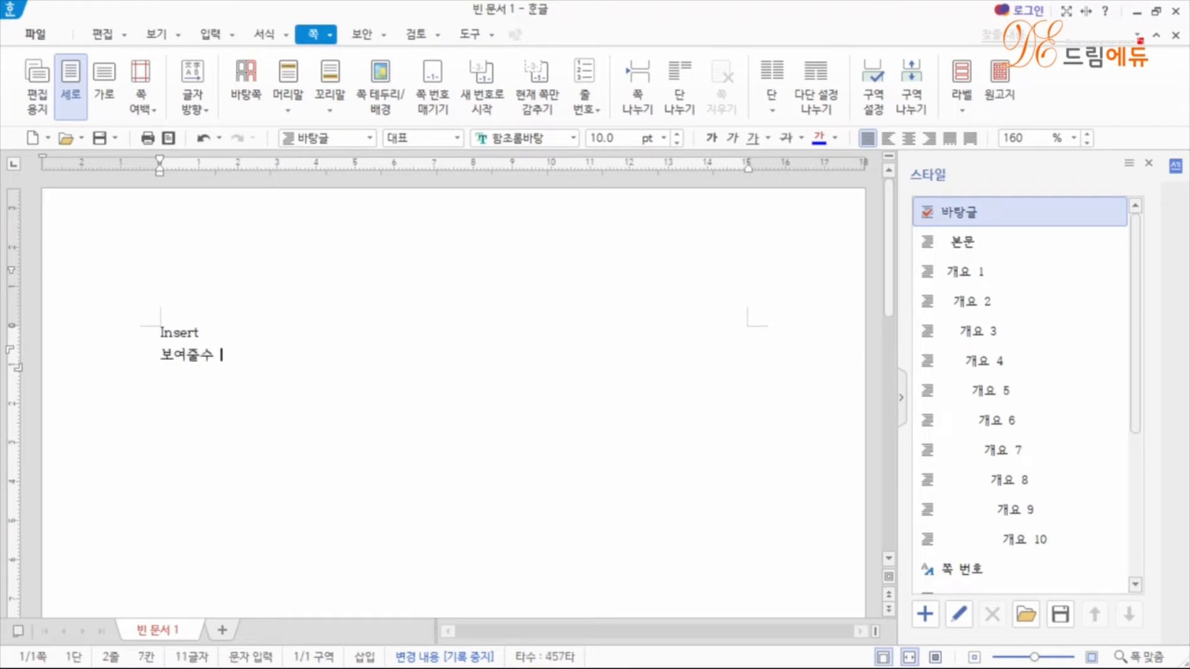
{"action": "type", "text": "있는 사랑ㅇ"}
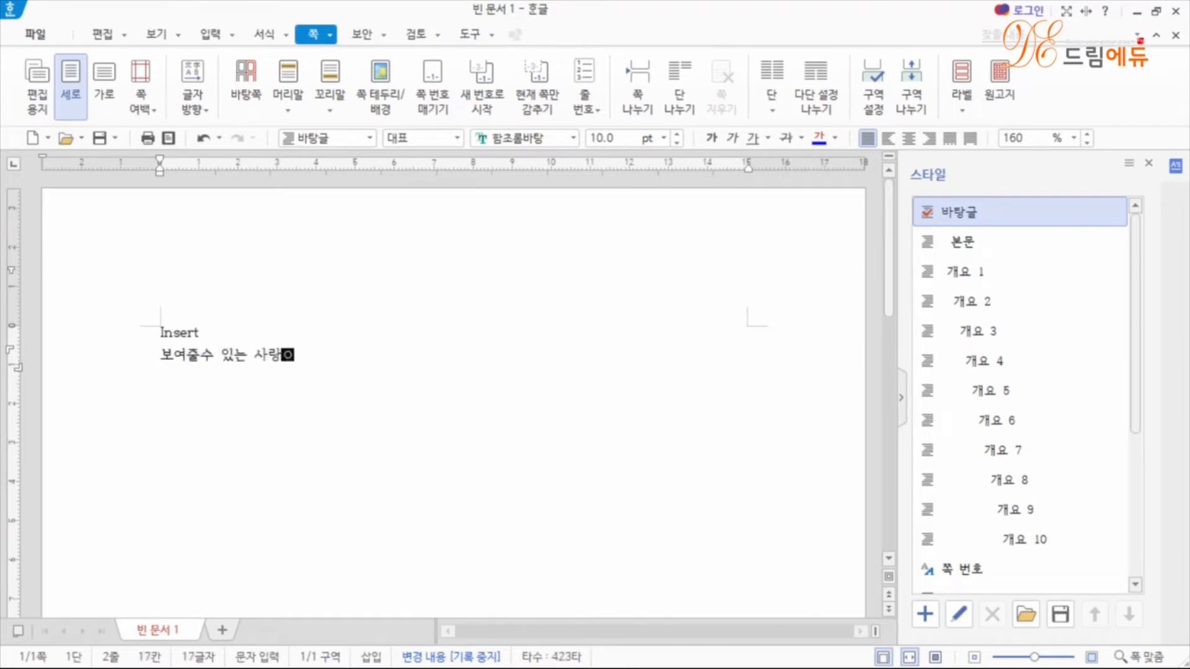
{"action": "type", "text": "있는 사랑은 작습니다. "}
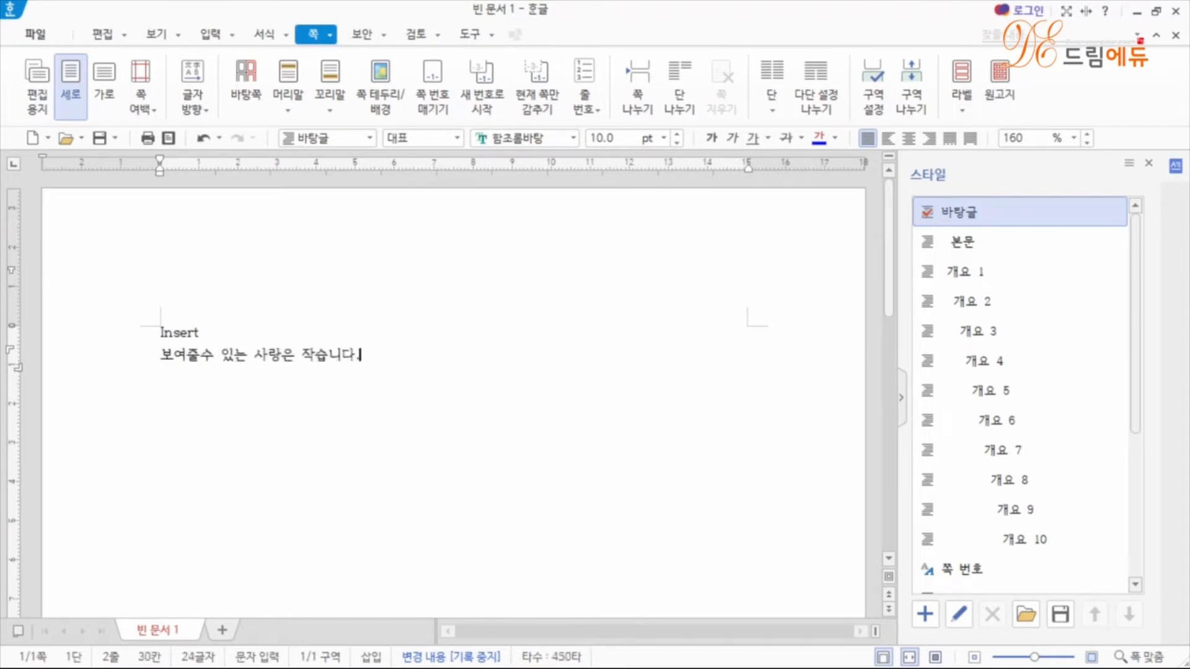
{"action": "type", "text": "그 뒤에 감추어진 위대함 견주어보면"}
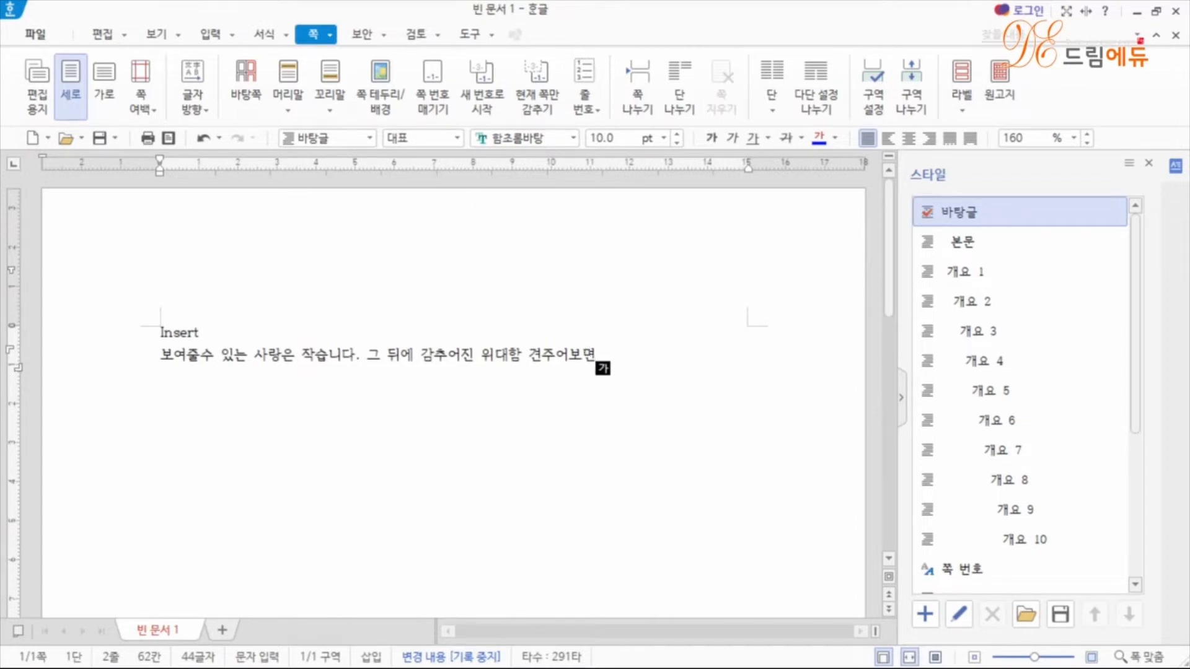
Step: Overwrite "작습" in the second line with "아주", and return to insert mode to add a space and "작습" before "니다"
{"action": "left_click", "coordinate": [302, 354]}
{"action": "left_click", "coordinate": [374, 661]}
{"action": "type", "text": "아주"}
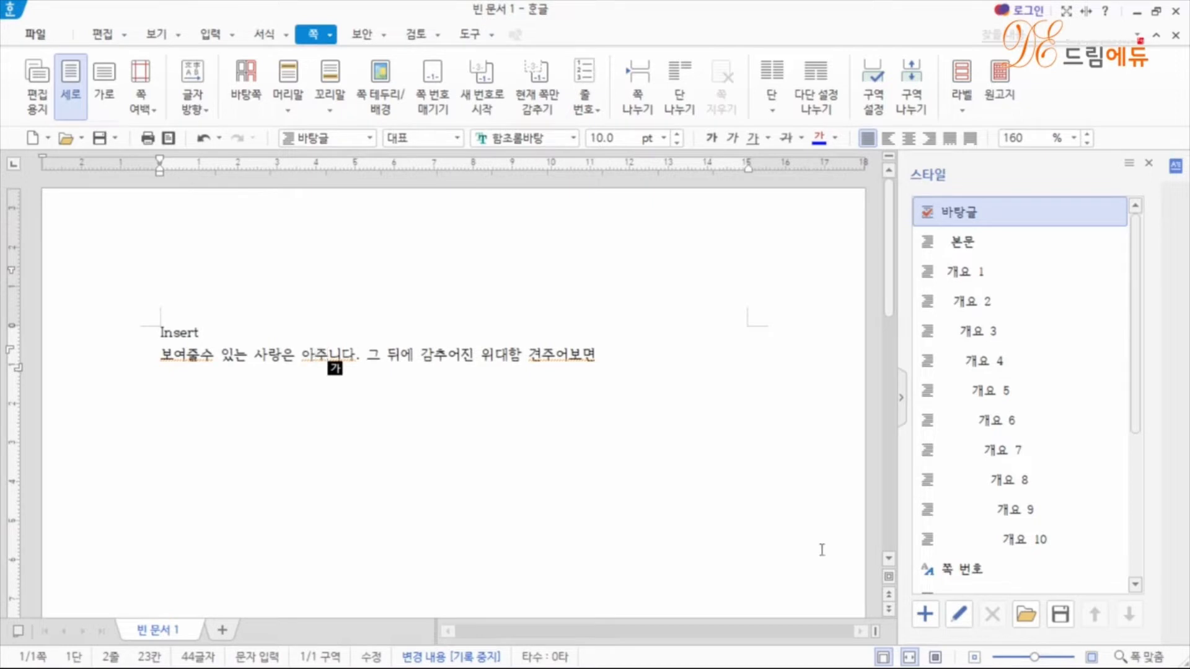
{"action": "left_click", "coordinate": [371, 657]}
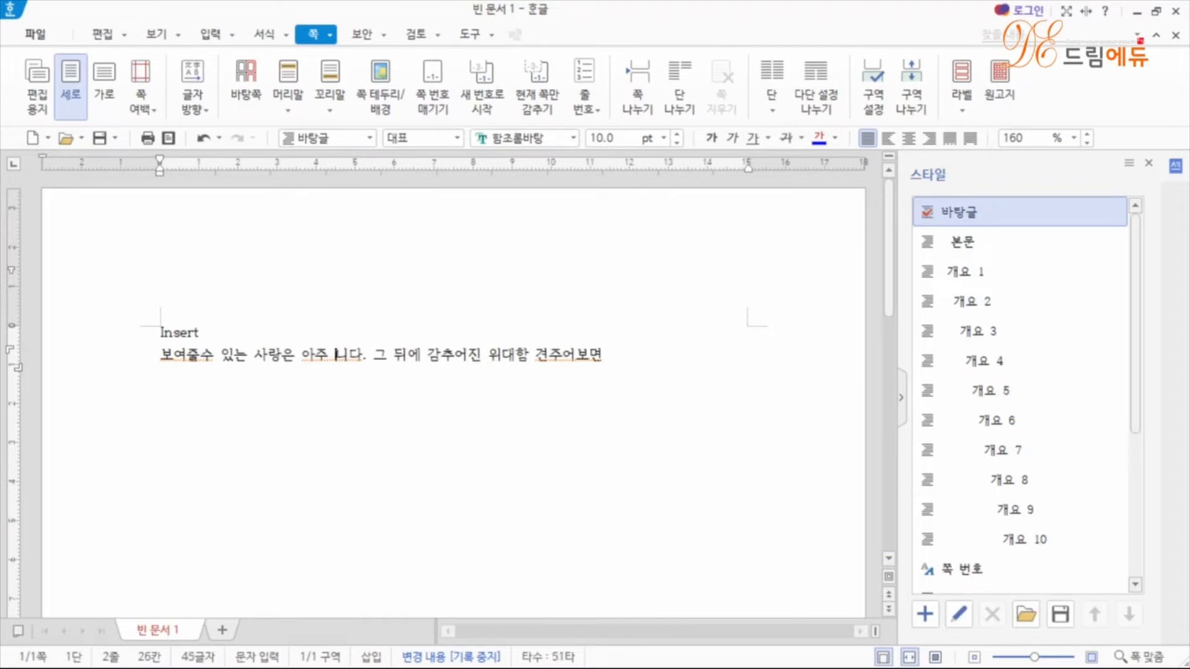
{"action": "type", "text": "작습"}
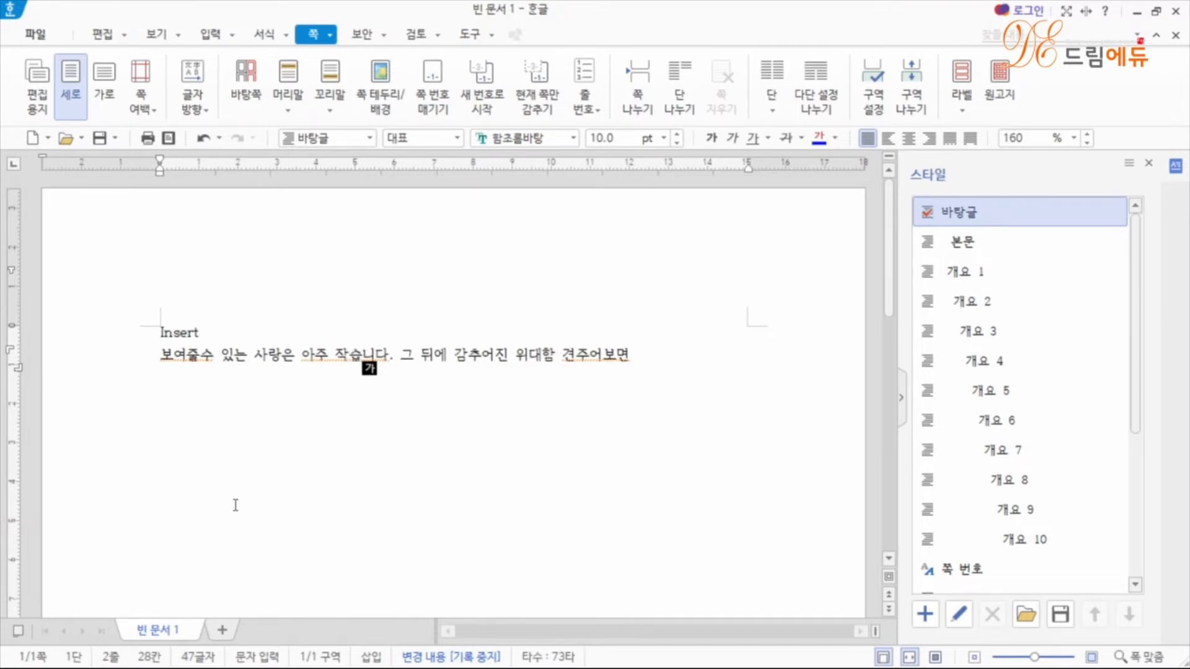
Step: Turn the page outline view (쪽 윤곽) off and back on
{"action": "left_click", "coordinate": [101, 34]}
{"action": "left_click", "coordinate": [153, 39]}
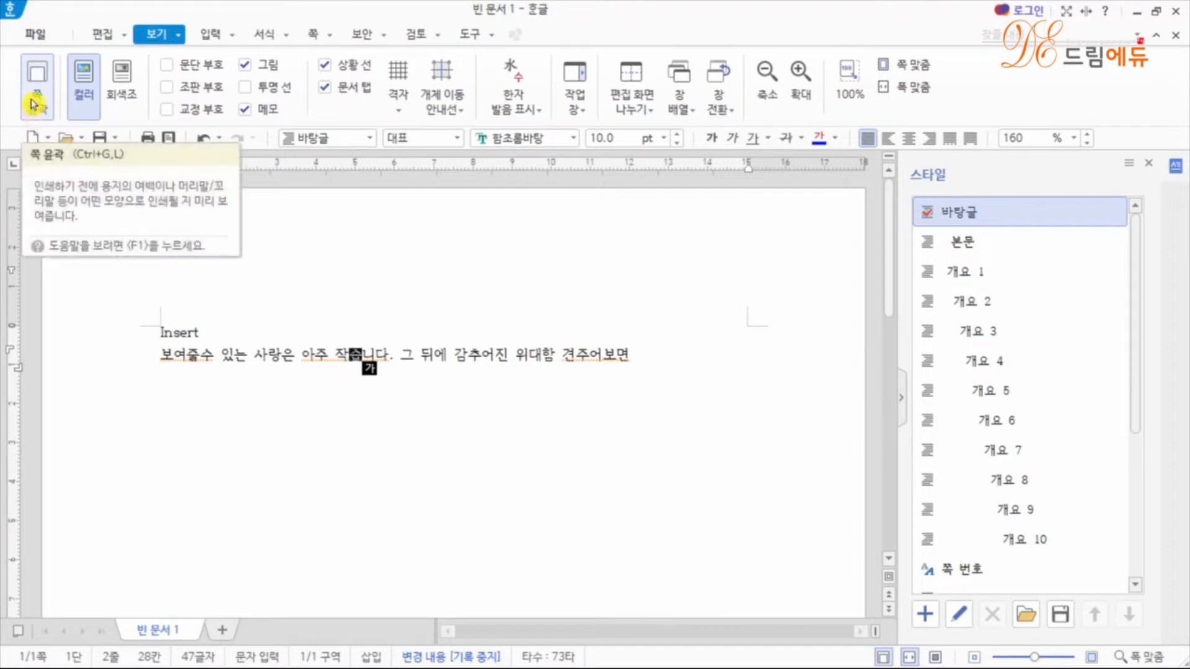
{"action": "left_click", "coordinate": [38, 79]}
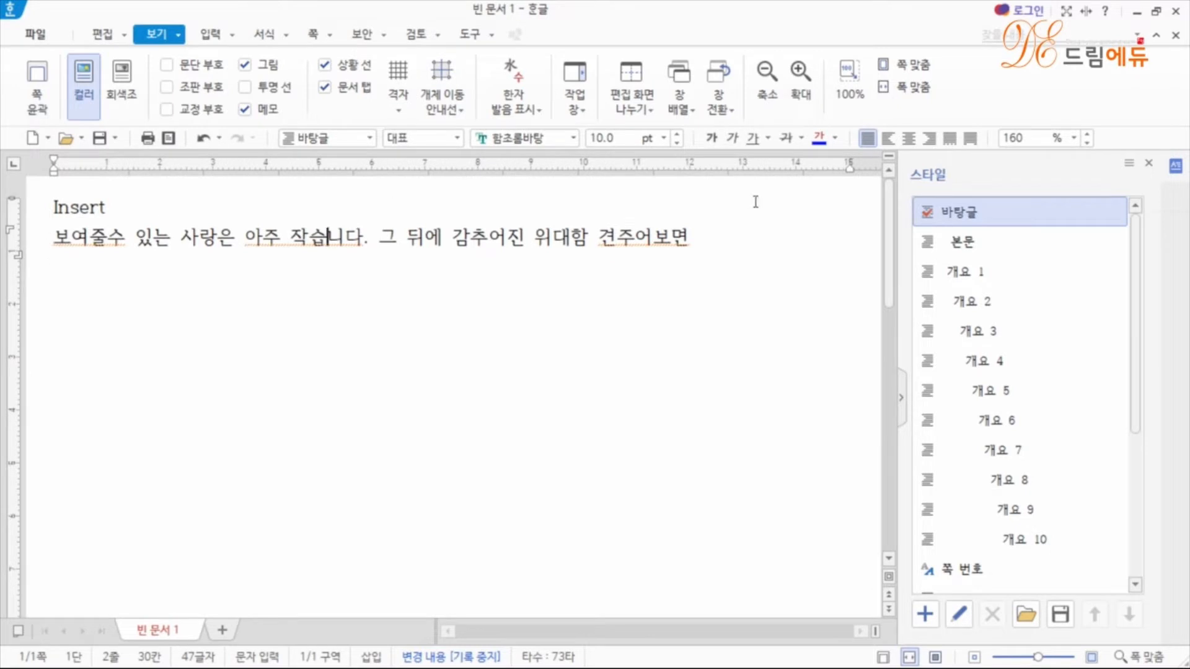
{"action": "key", "text": "Hangul"}
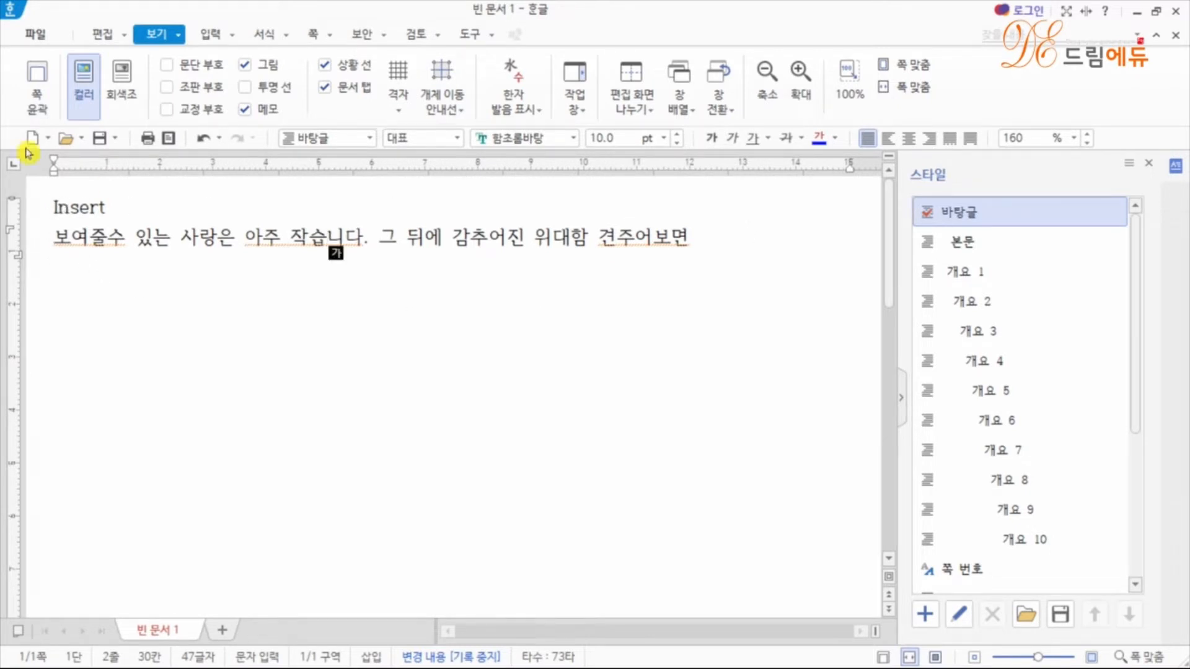
{"action": "left_click", "coordinate": [37, 87]}
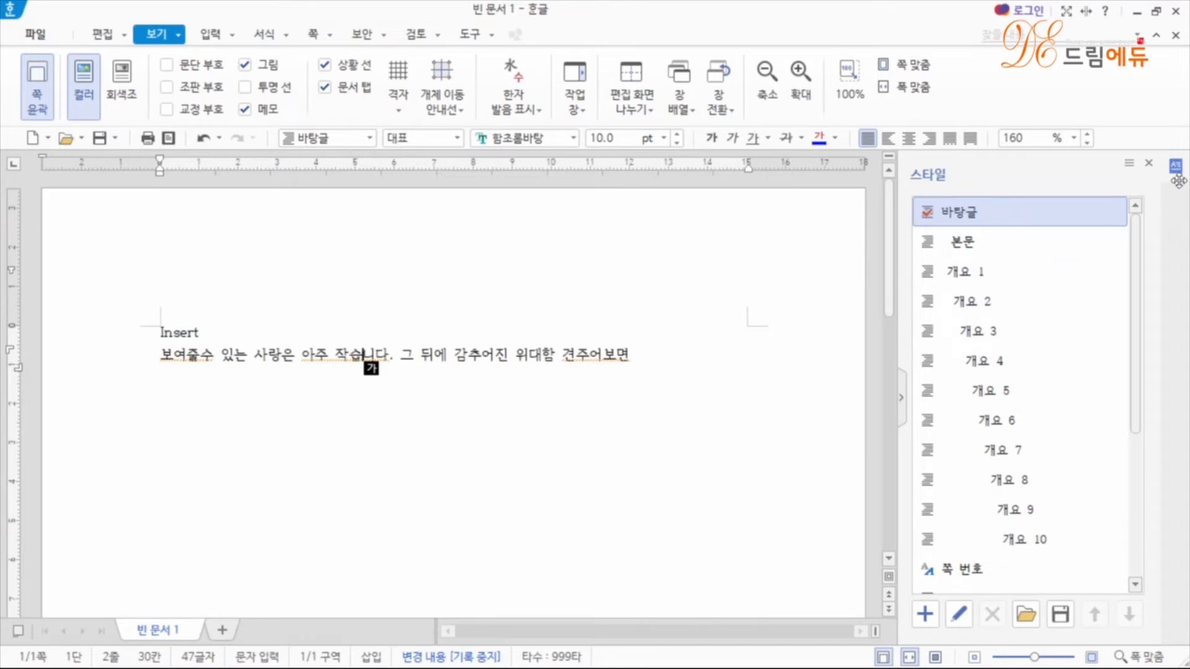
Step: Restore the window to its smaller size, close the 스타일 pane and maximize the window again
{"action": "left_click", "coordinate": [1160, 15]}
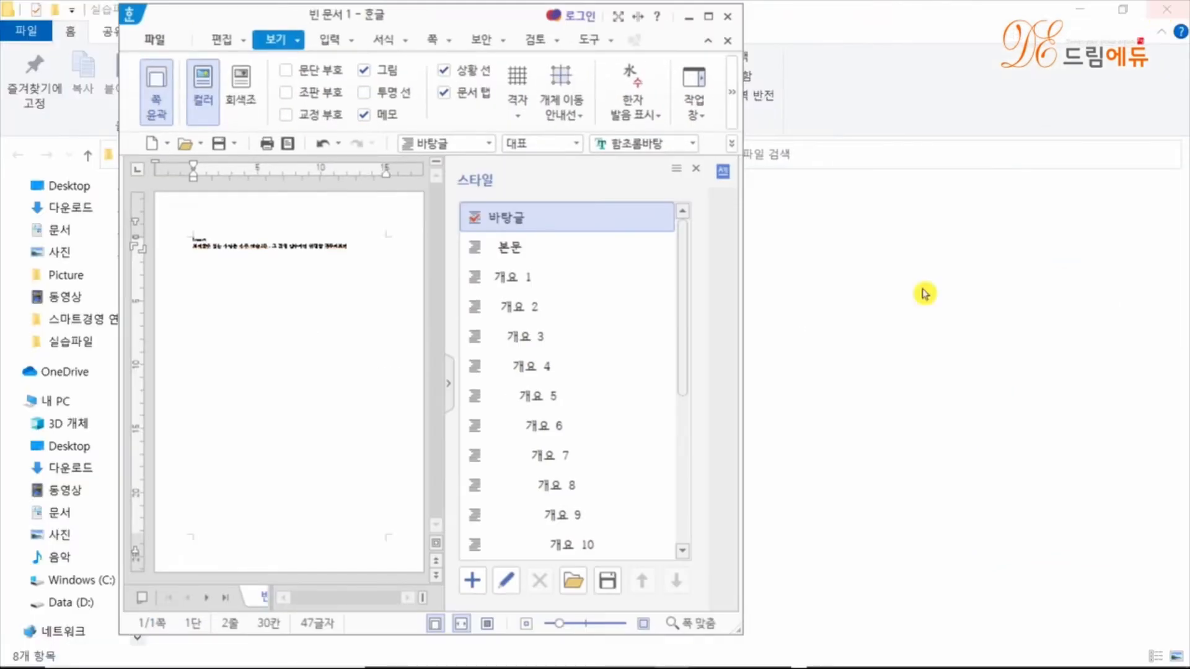
{"action": "mouse_move", "coordinate": [639, 502]}
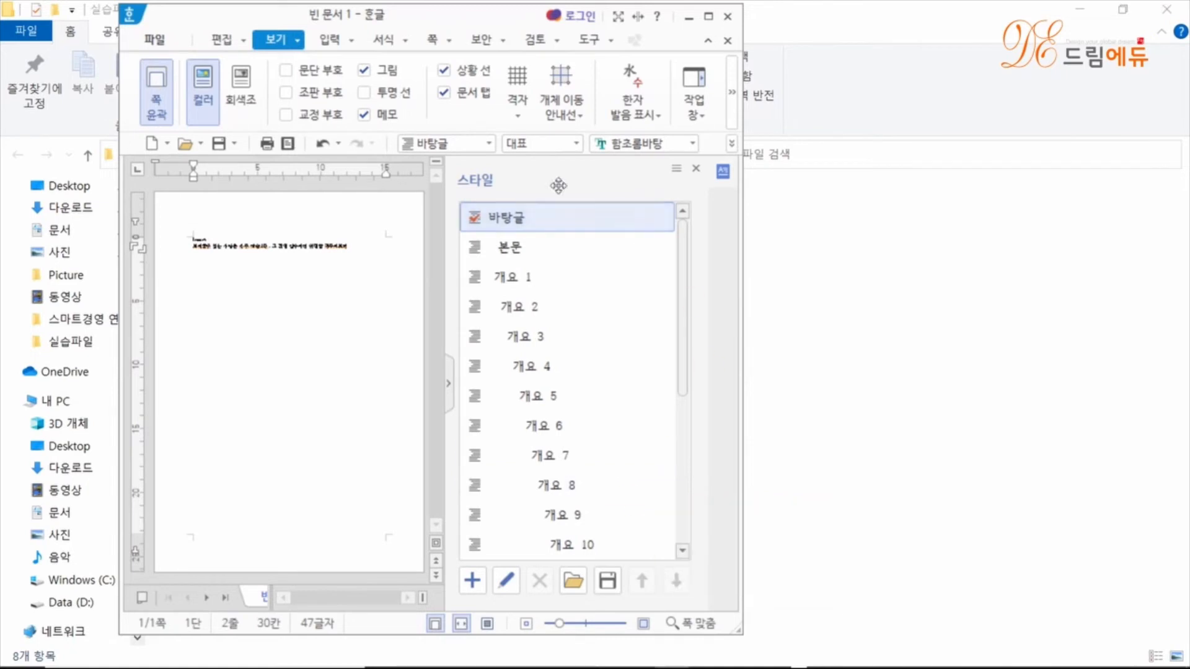
{"action": "left_click", "coordinate": [695, 169]}
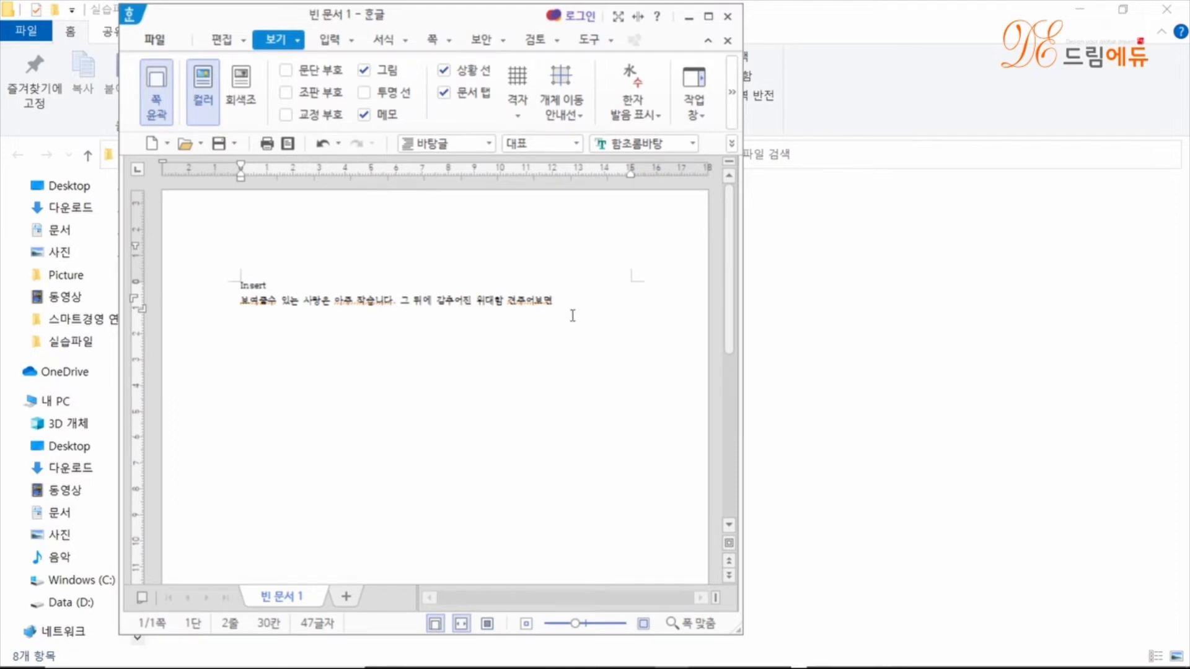
{"action": "left_click", "coordinate": [711, 21]}
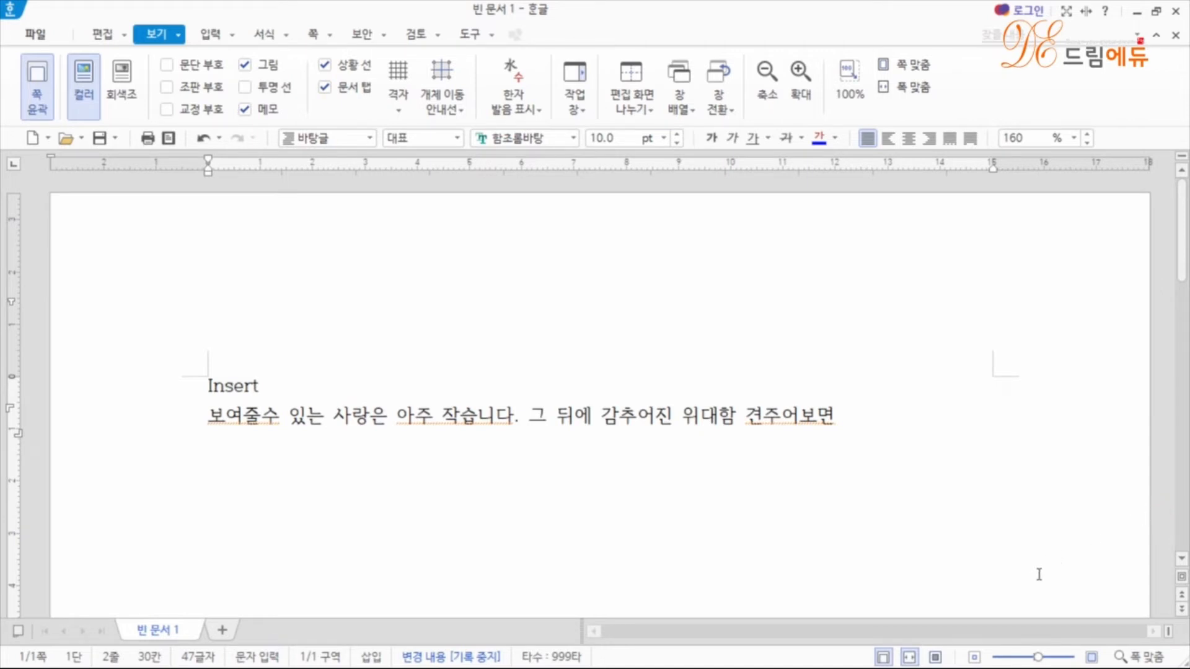
Step: Zoom the document so that the whole page fits in the view
{"action": "left_click", "coordinate": [936, 658]}
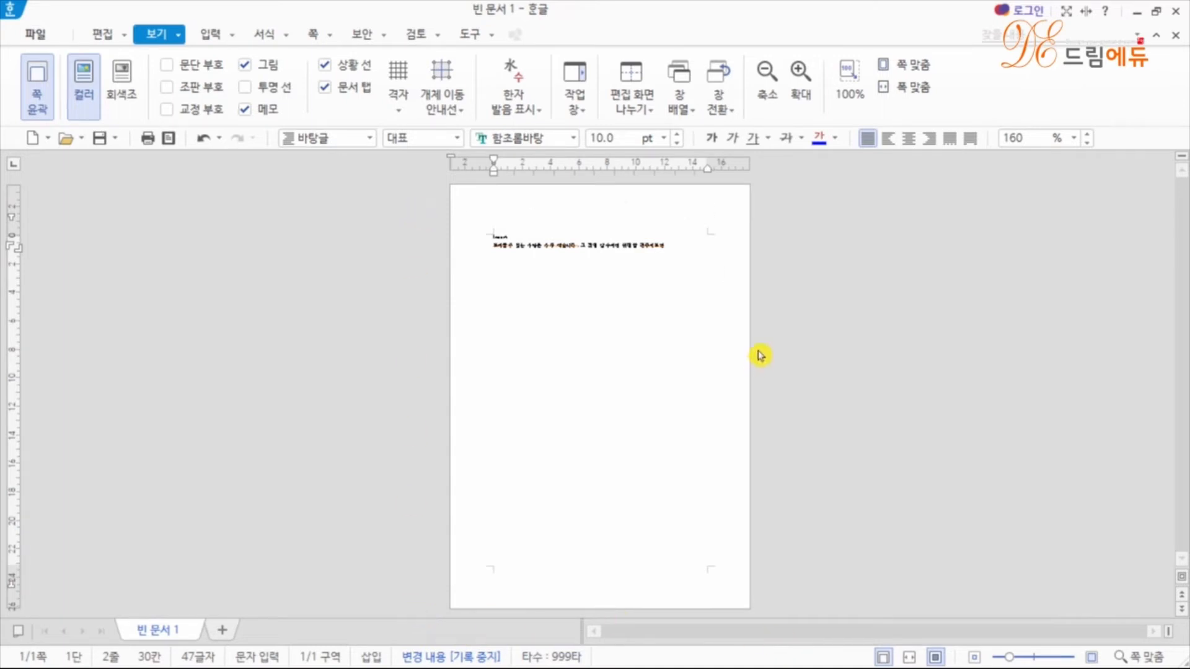
Step: Check the whole page in print preview (미리 보기) and return to editing
{"action": "left_click", "coordinate": [169, 141]}
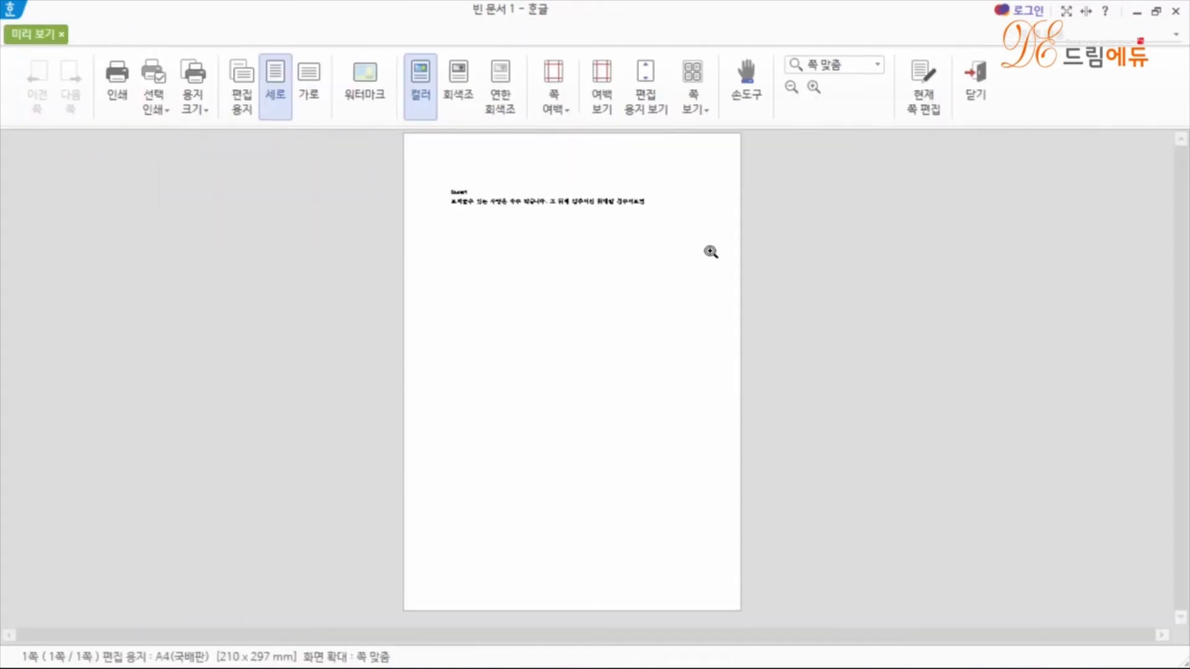
{"action": "left_click", "coordinate": [977, 74]}
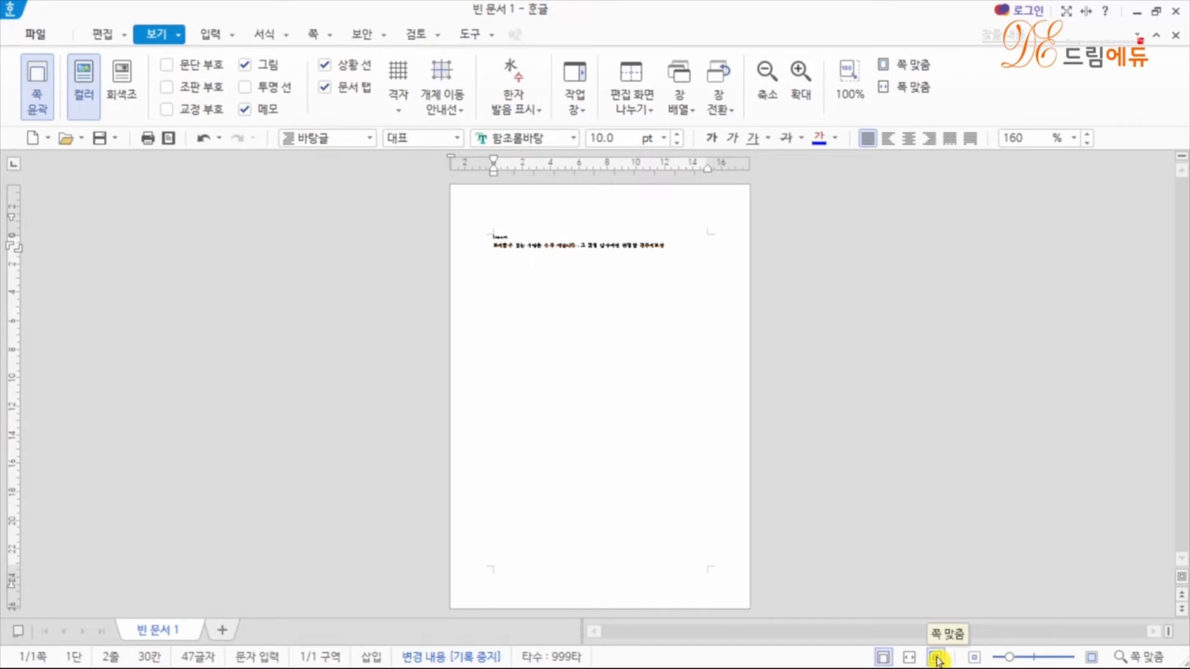
Step: Set the document zoom ratio to 150% in the 확대/축소 settings
{"action": "left_click", "coordinate": [1148, 658]}
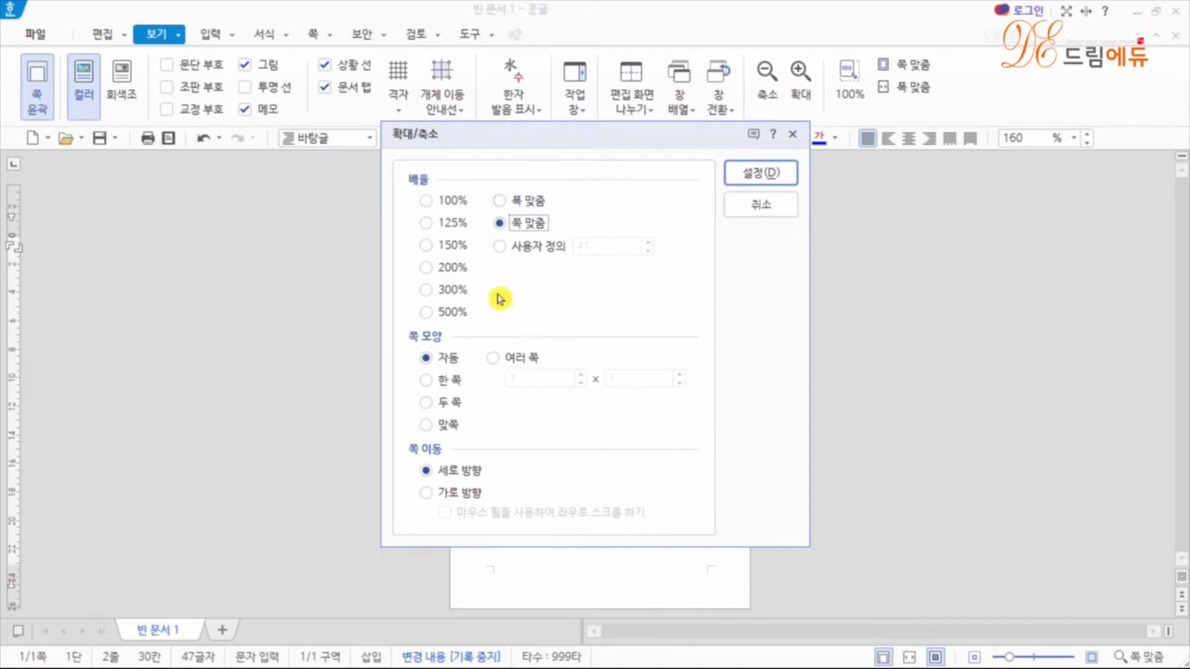
{"action": "left_click", "coordinate": [426, 245]}
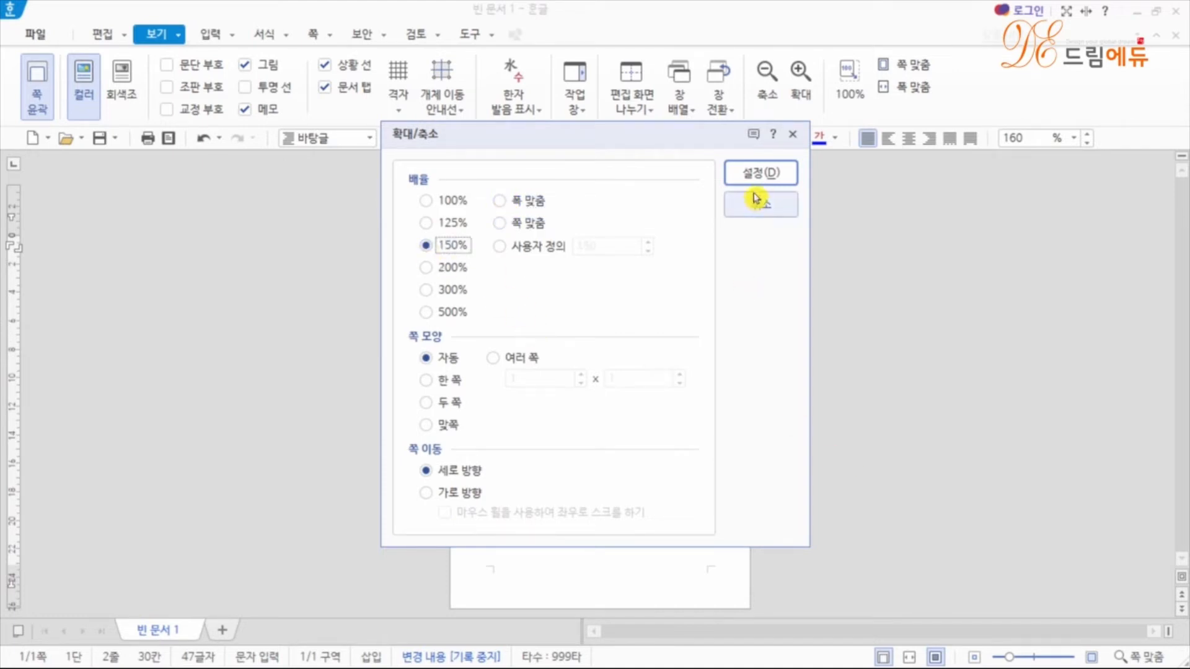
{"action": "left_click", "coordinate": [762, 174]}
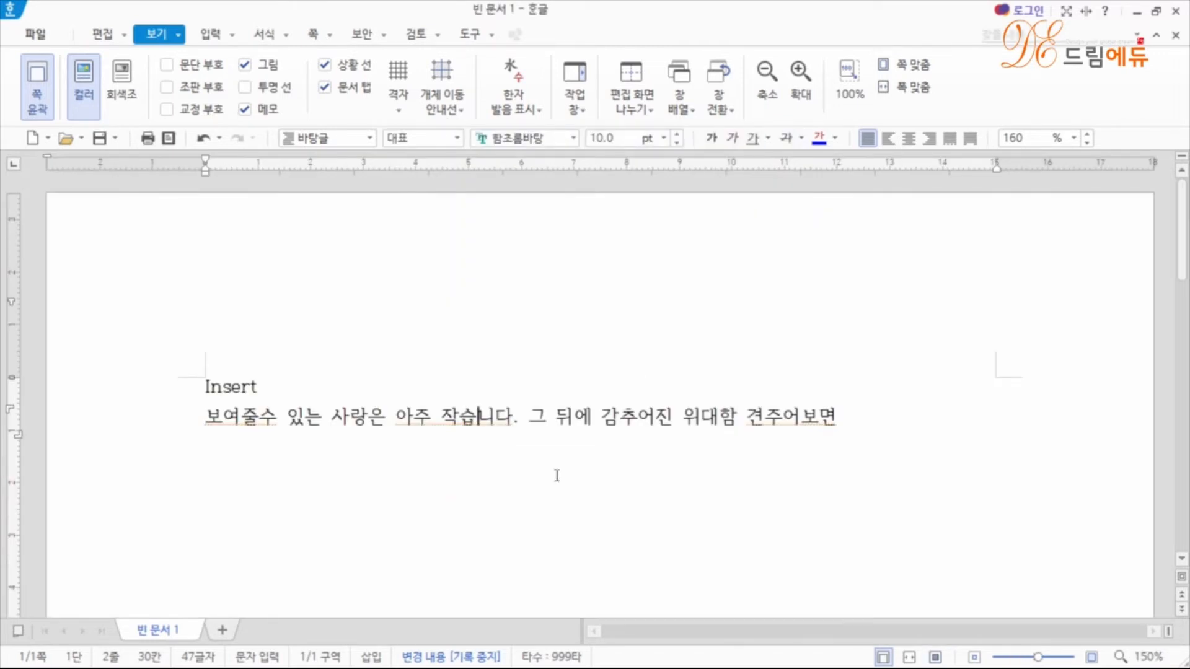
Step: Restore the window to its smaller size and maximize it again
{"action": "left_click", "coordinate": [1159, 17]}
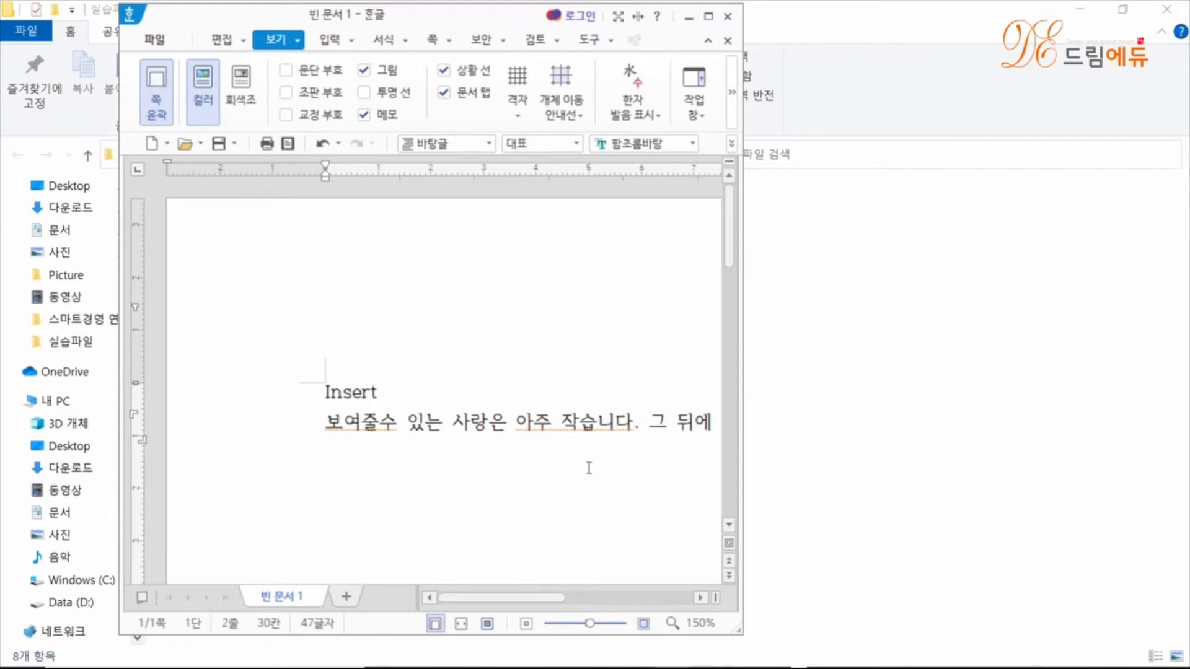
{"action": "key", "text": "Hangul"}
{"action": "left_click", "coordinate": [713, 18]}
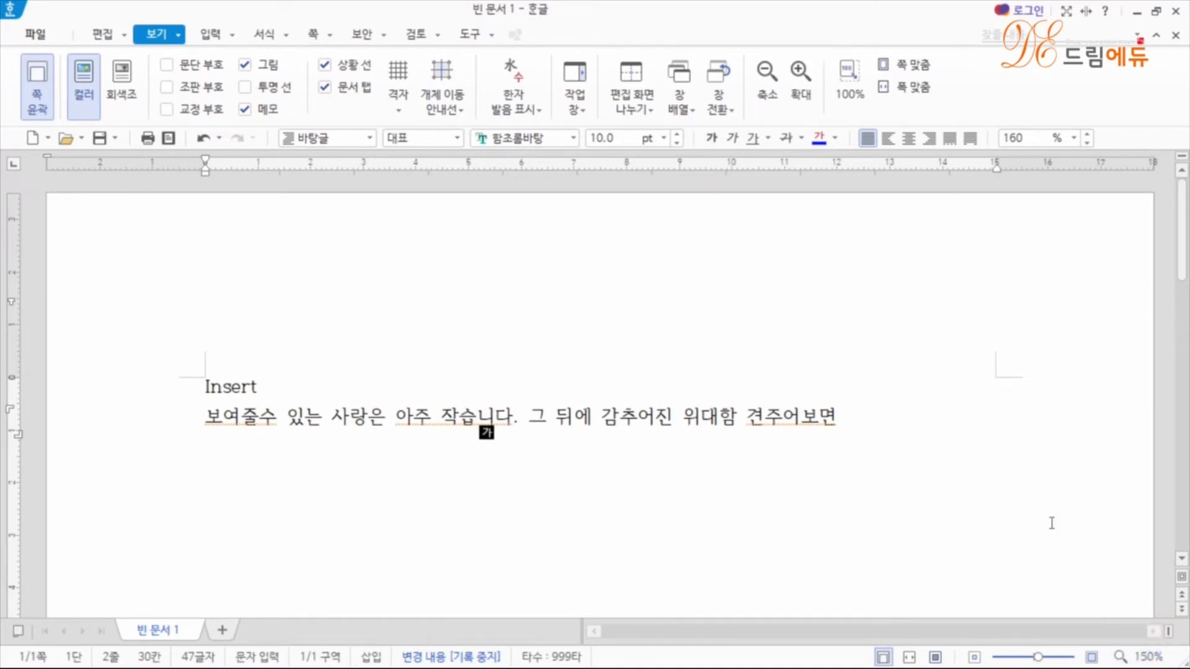
Step: Change the document zoom to 폭 맞춤 so the page width fills the view
{"action": "left_click", "coordinate": [181, 40]}
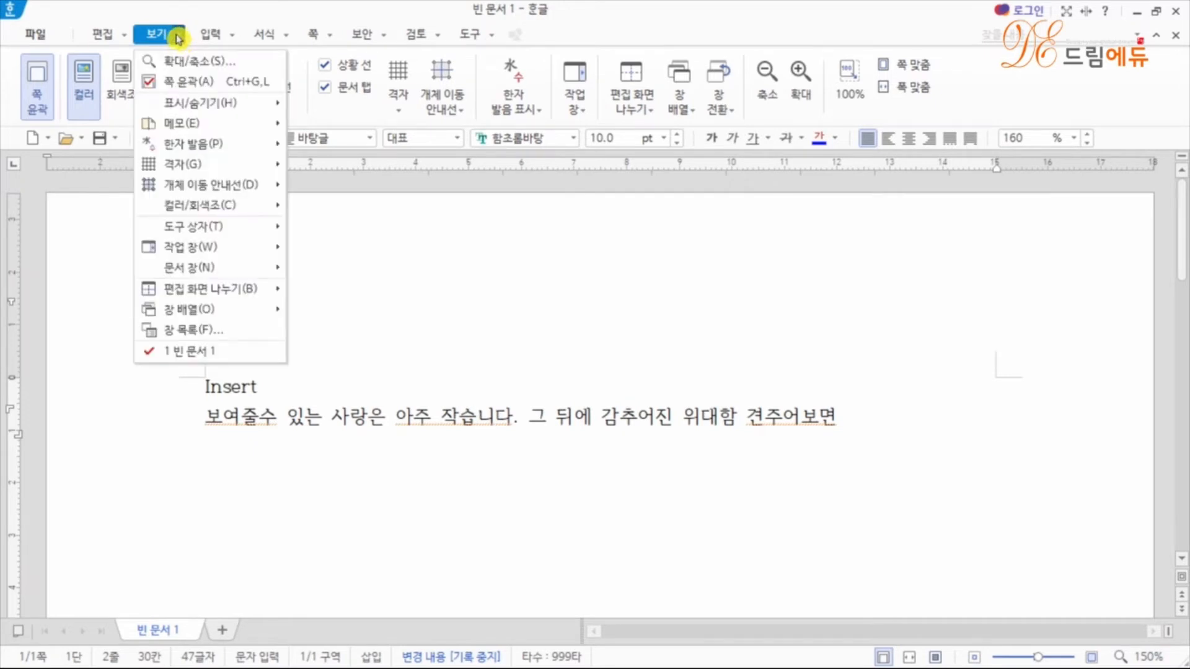
{"action": "left_click", "coordinate": [179, 68]}
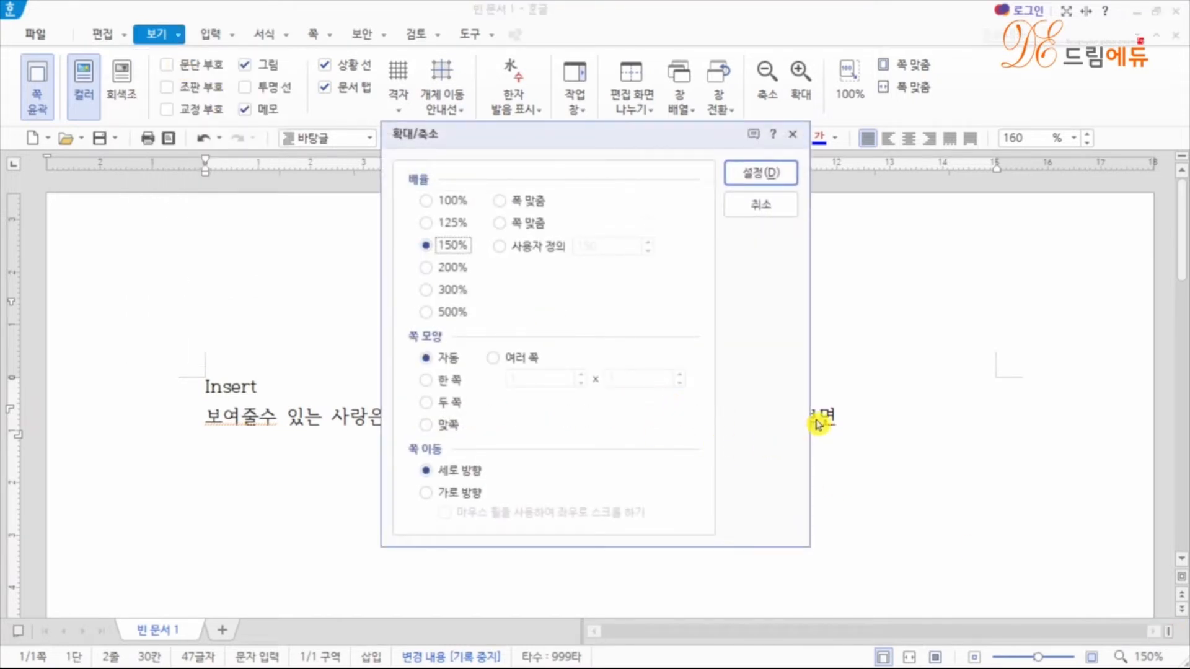
{"action": "left_click", "coordinate": [497, 199]}
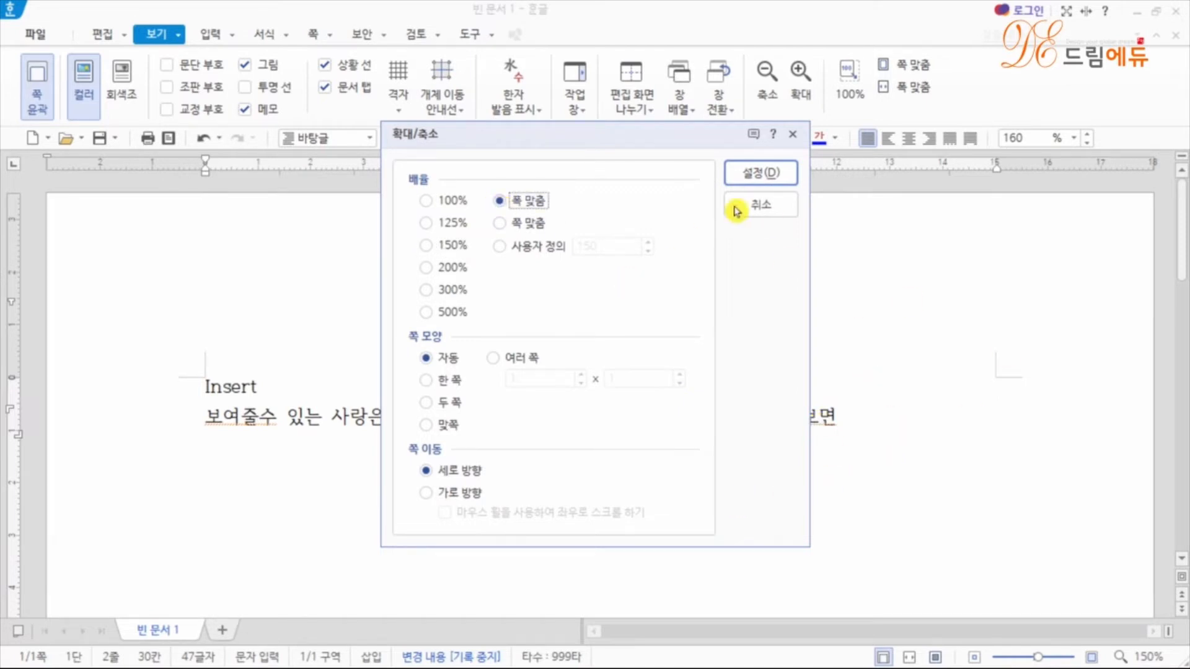
{"action": "left_click", "coordinate": [756, 174]}
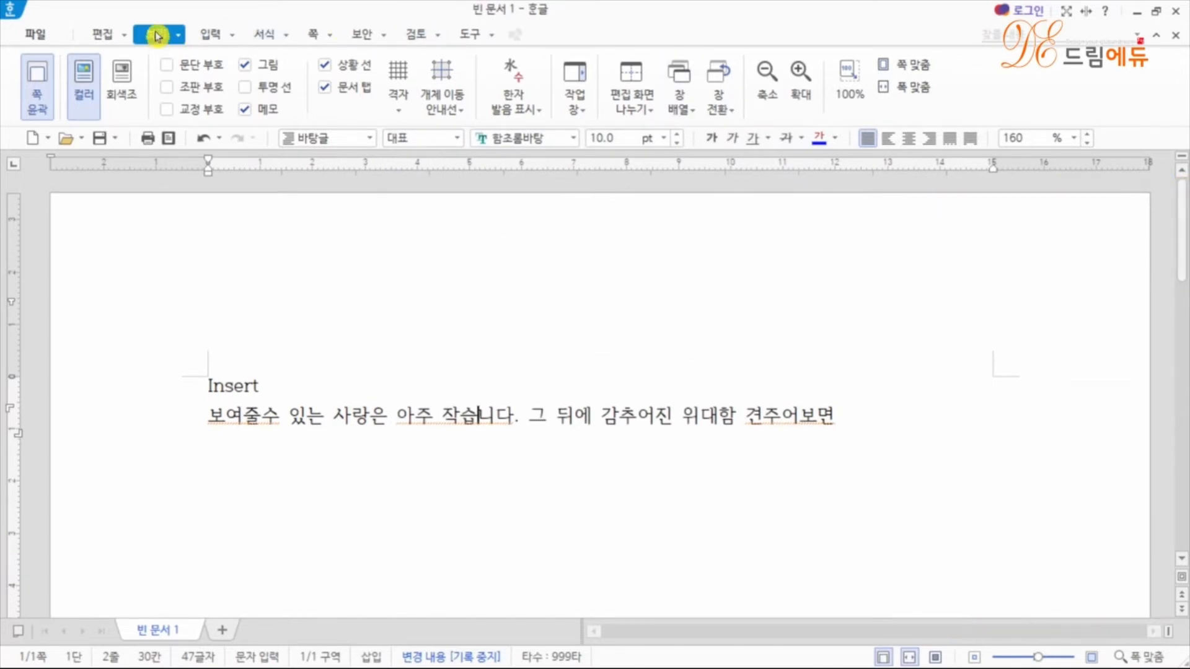
Step: List the available task panes (작업 창) and choose the 스타일 pane
{"action": "left_click", "coordinate": [578, 113]}
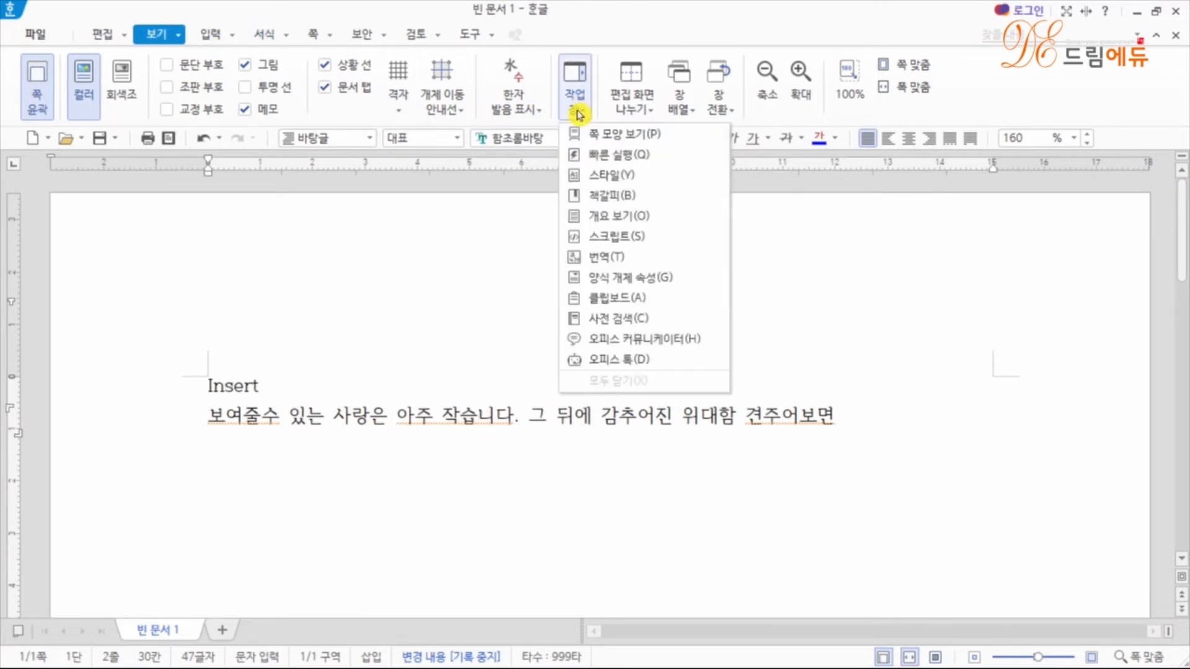
{"action": "left_click", "coordinate": [589, 179]}
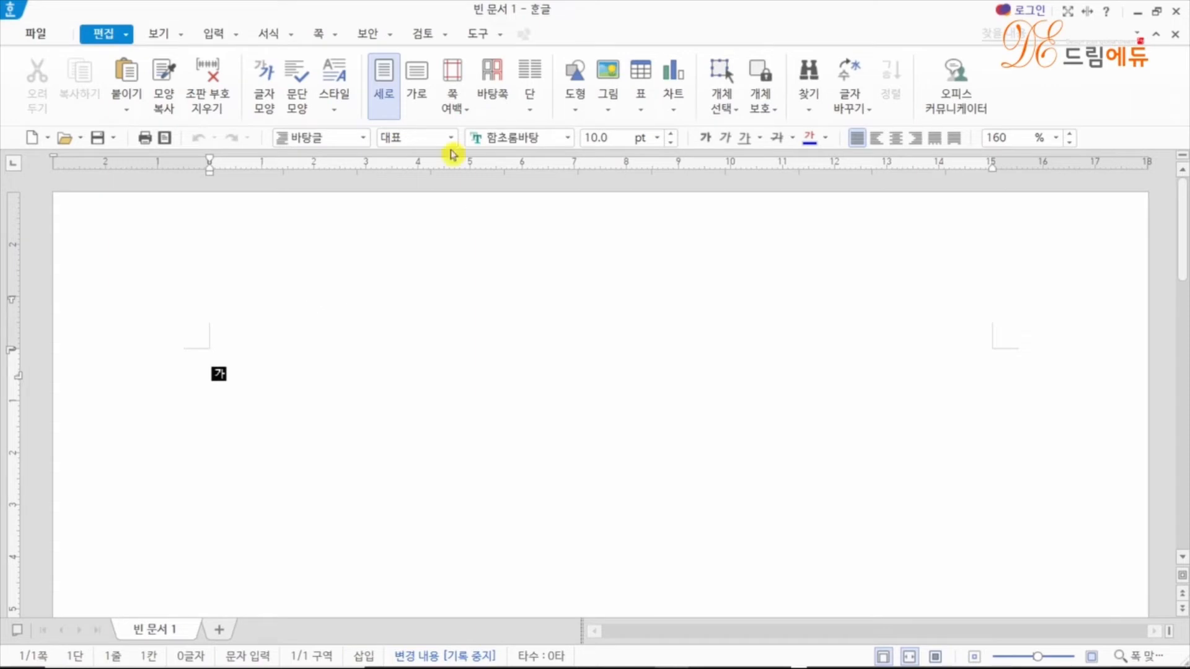
Step: Examine the basic 편집 용지 settings, including the paper types and the measurement units for the width, and leave without applying changes
{"action": "left_click", "coordinate": [318, 33]}
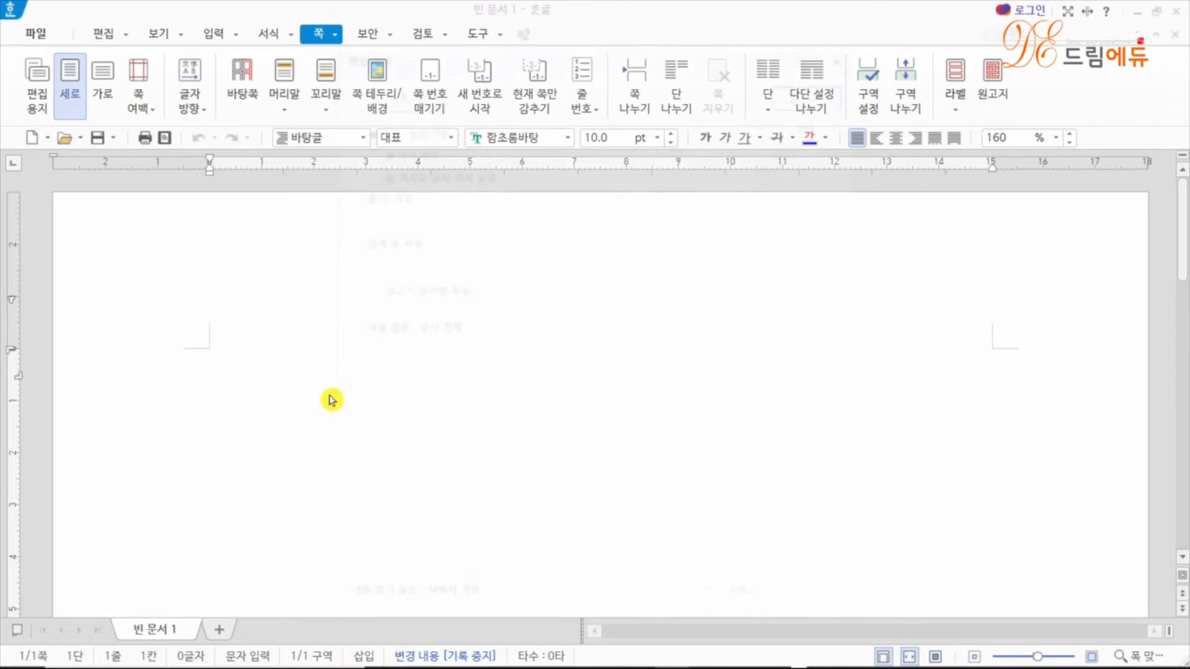
{"action": "key", "text": "F7"}
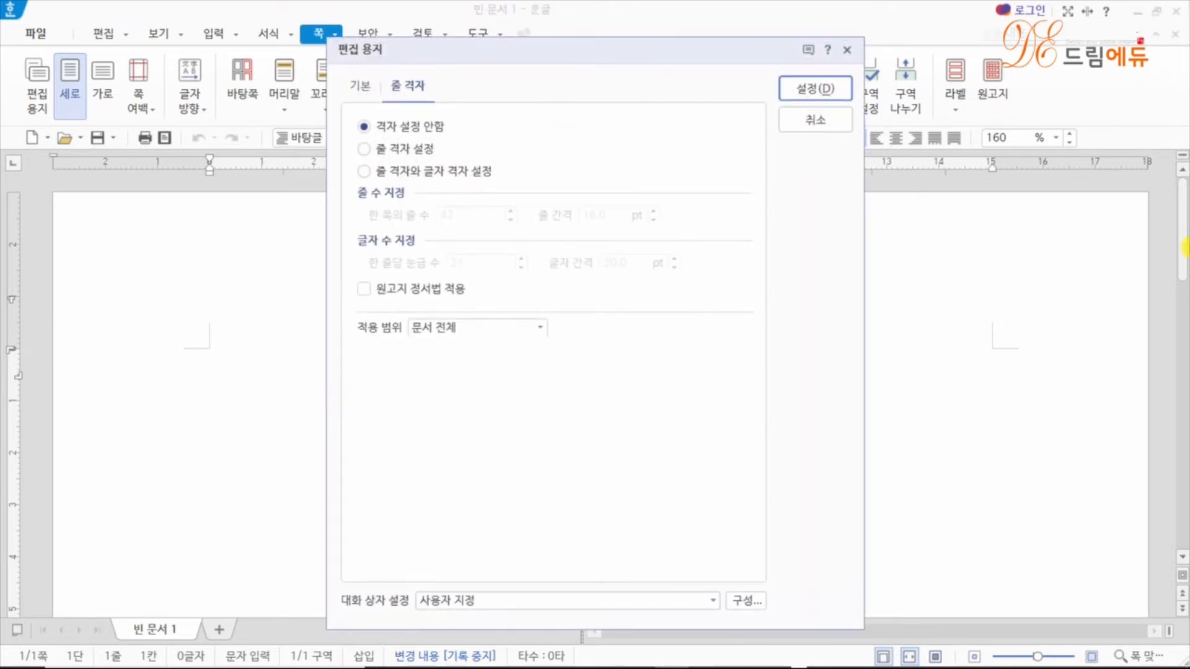
{"action": "left_click", "coordinate": [362, 87]}
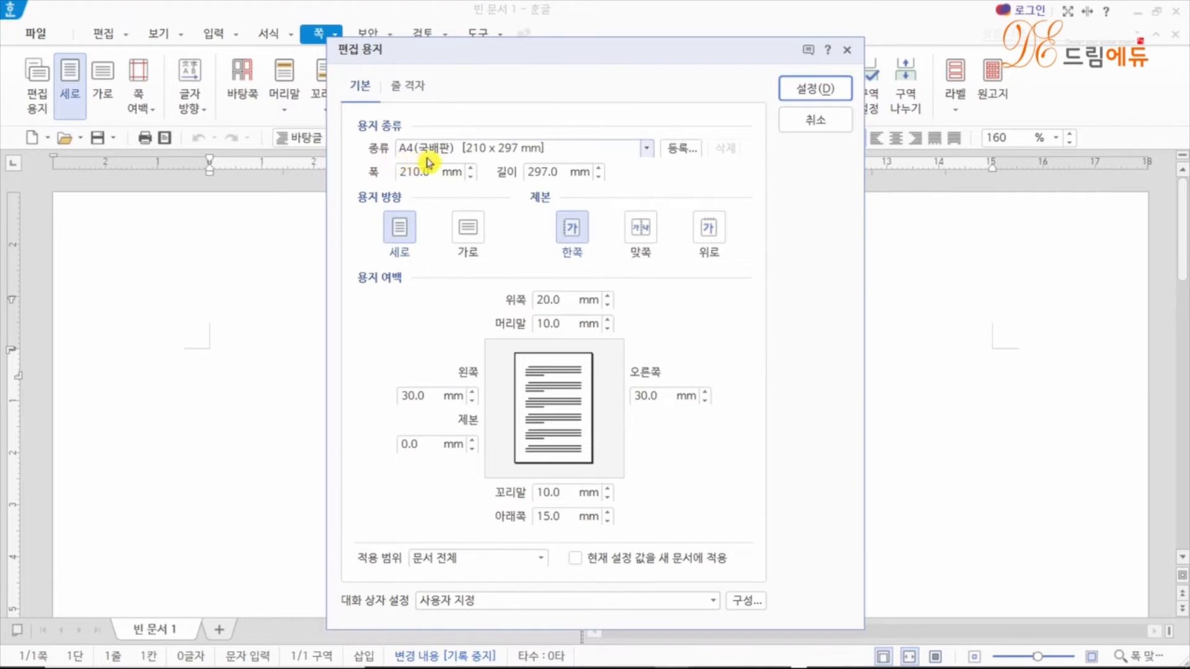
{"action": "left_click", "coordinate": [647, 149]}
{"action": "scroll", "coordinate": [589, 236], "scroll_direction": "up", "scroll_amount": 2}
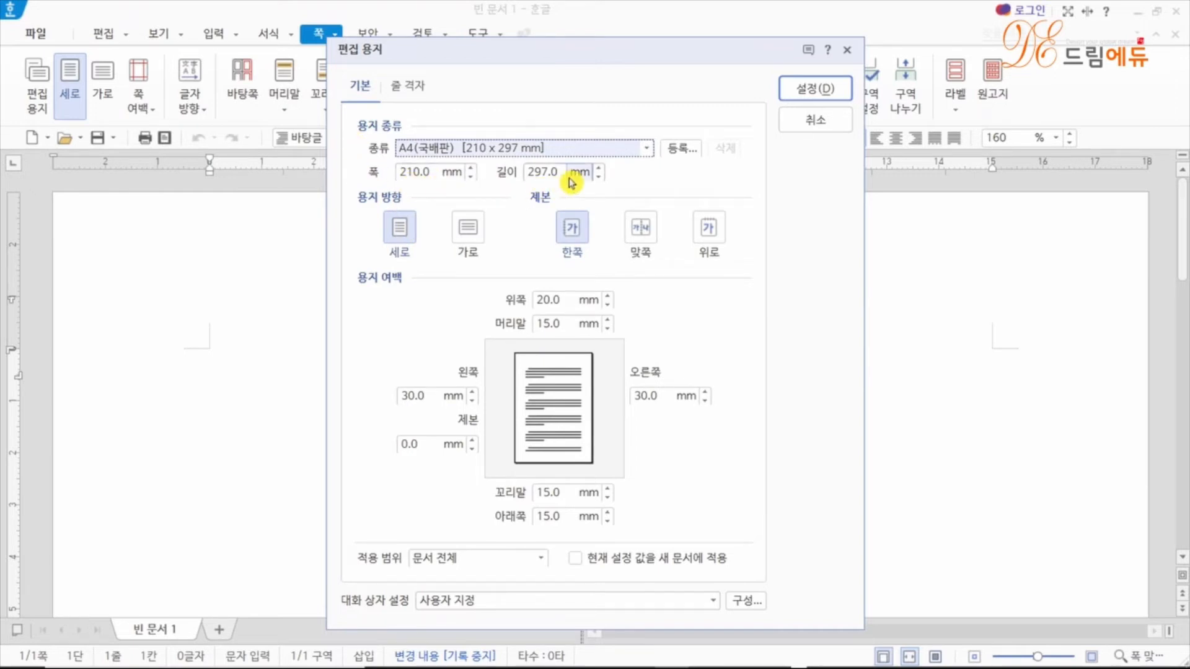
{"action": "left_click", "coordinate": [455, 176]}
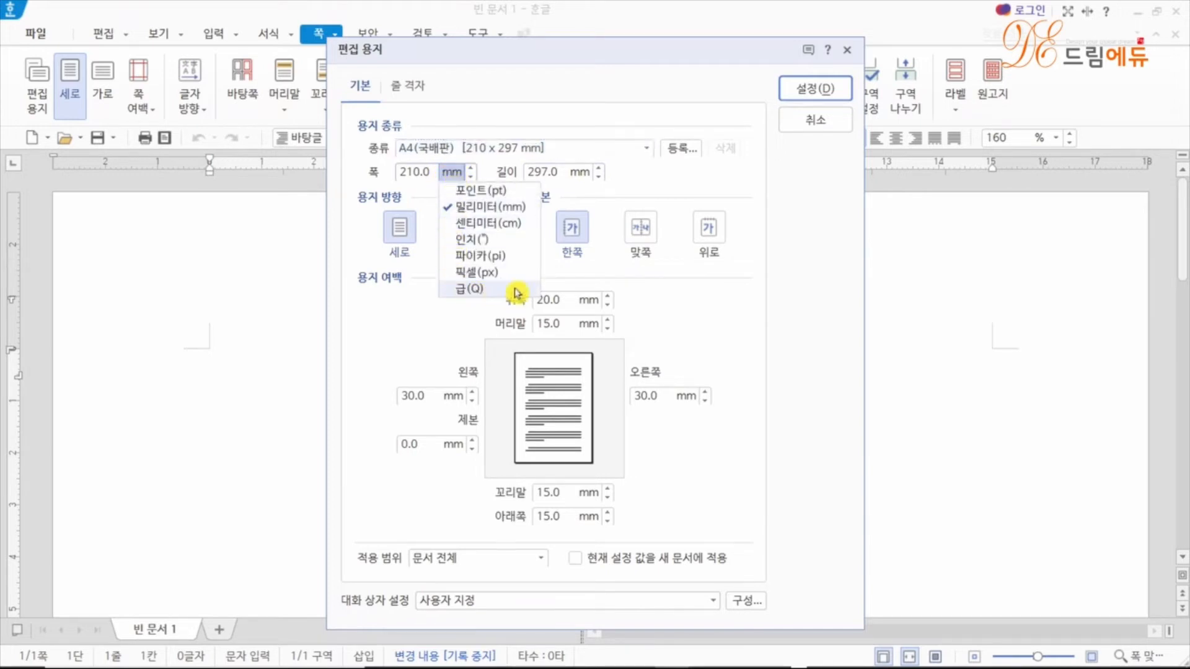
{"action": "left_click", "coordinate": [452, 172]}
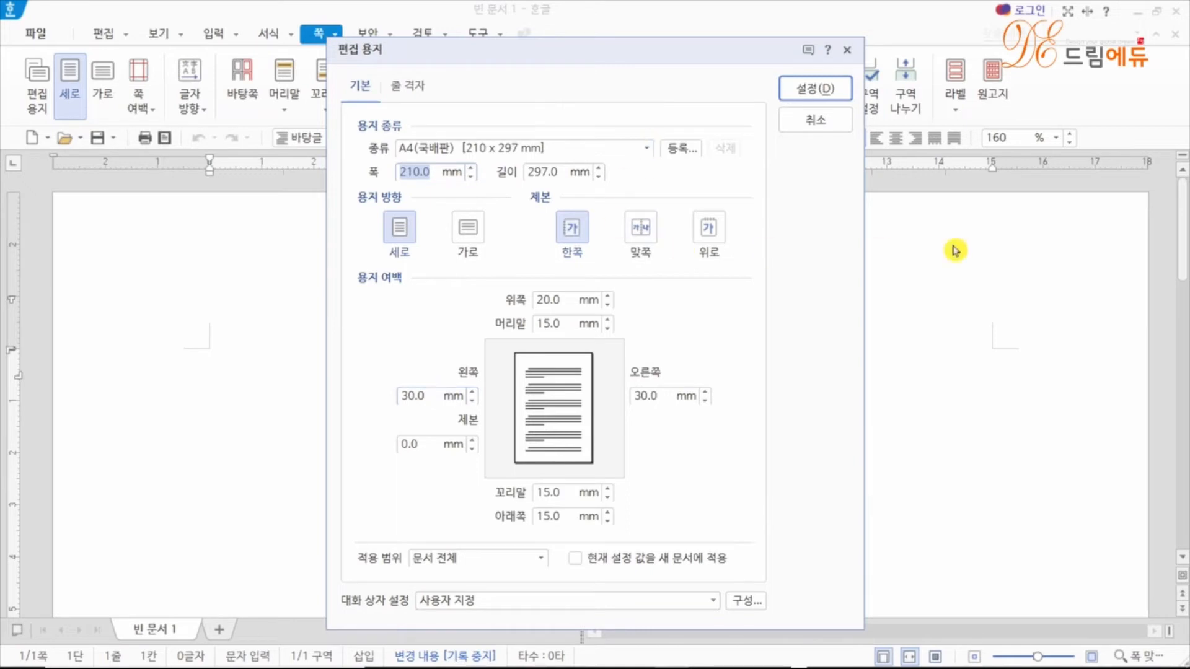
{"action": "left_click", "coordinate": [809, 129]}
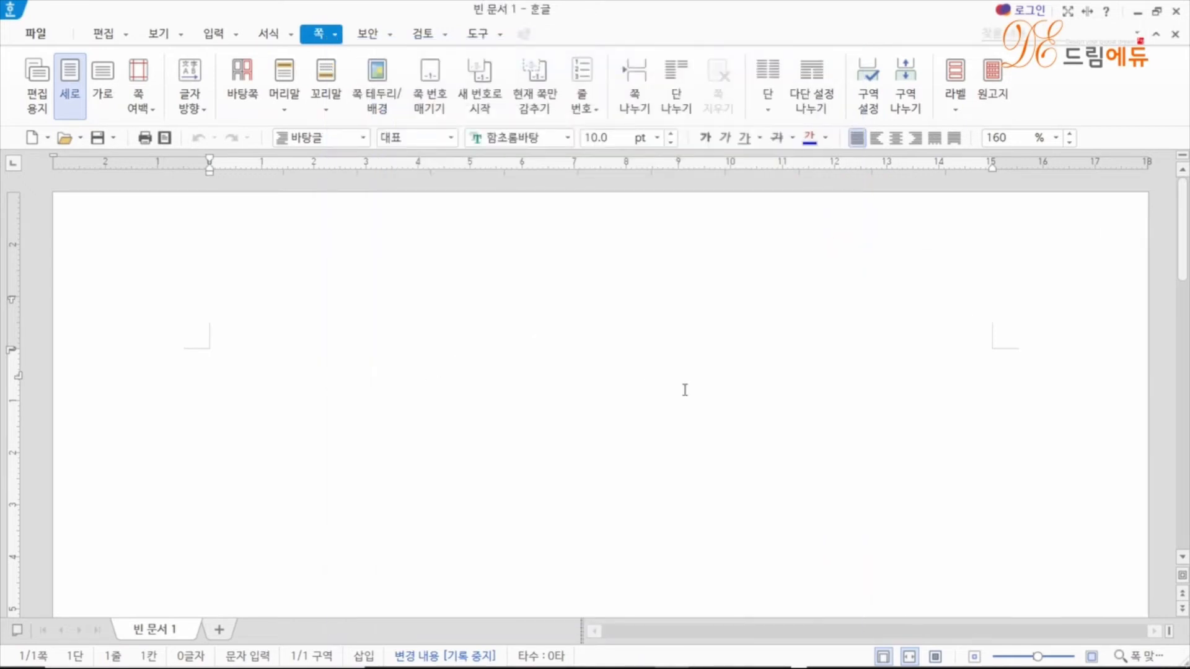
Step: In the 새 문서 defaults of 환경 설정, set the top and bottom paper margins to 10 mm
{"action": "left_click", "coordinate": [486, 38]}
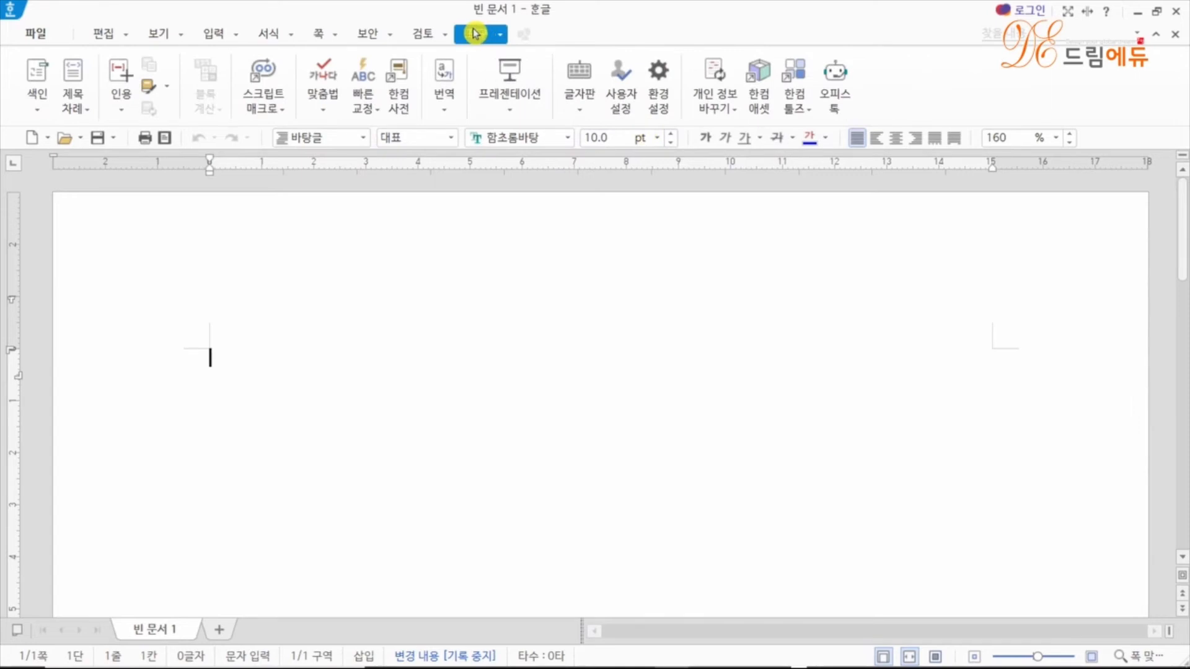
{"action": "left_click", "coordinate": [656, 79]}
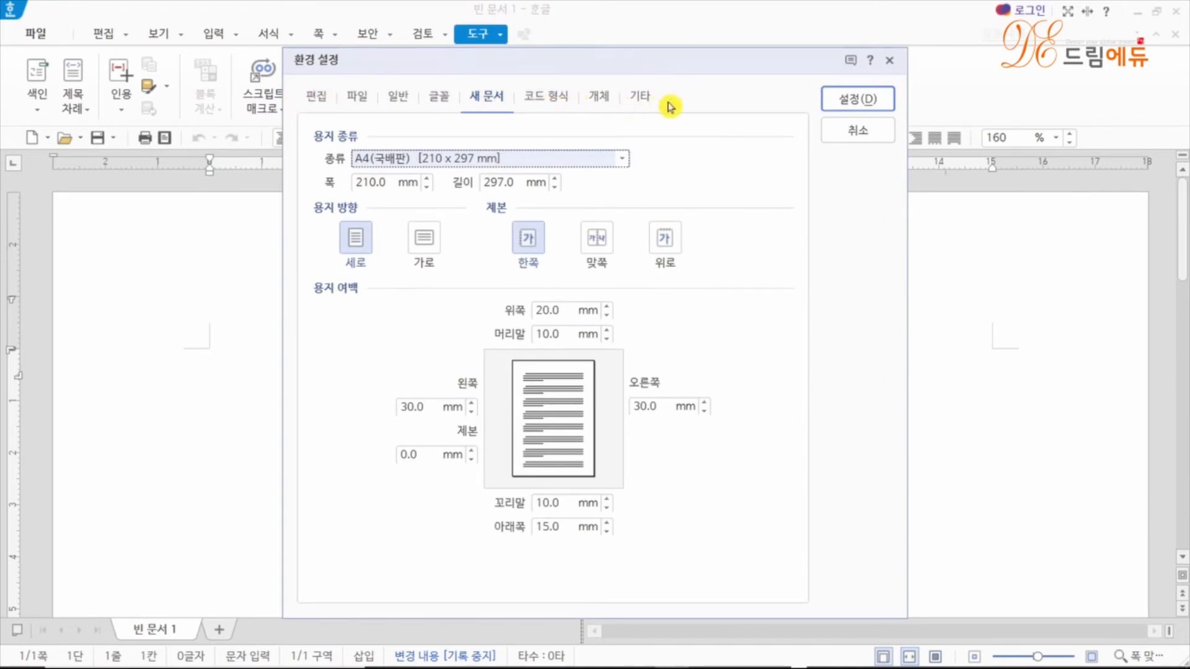
{"action": "left_click", "coordinate": [490, 96]}
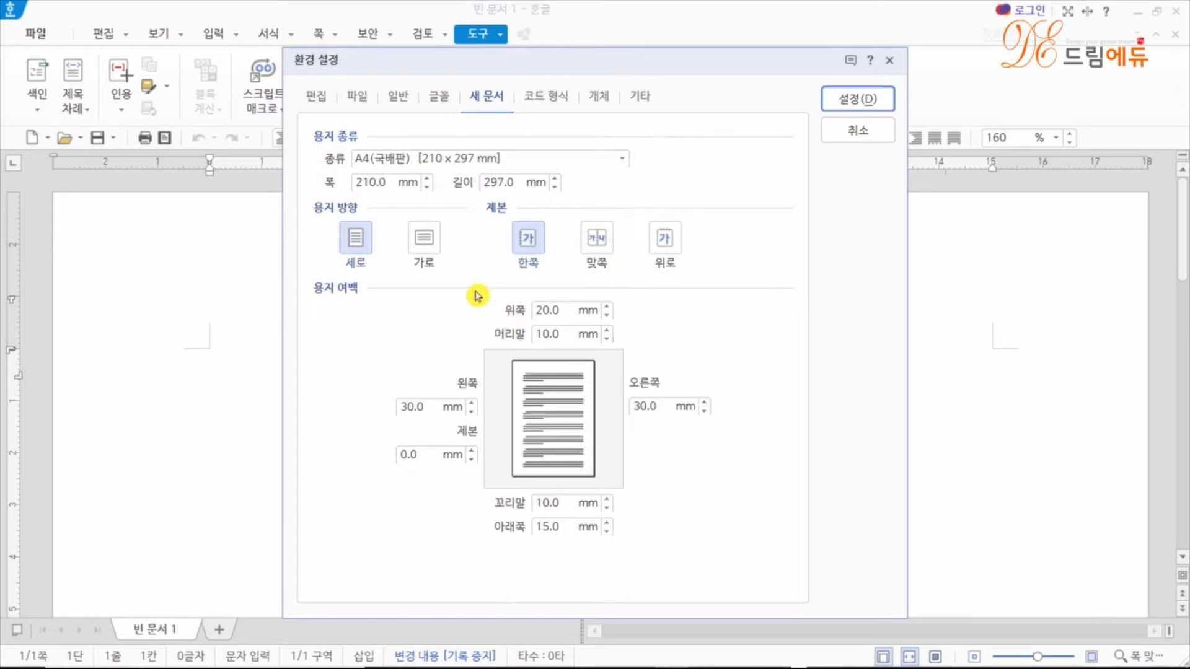
{"action": "left_click", "coordinate": [550, 311]}
{"action": "left_click_drag", "start_coordinate": [550, 311], "coordinate": [486, 316]}
{"action": "type", "text": "10"}
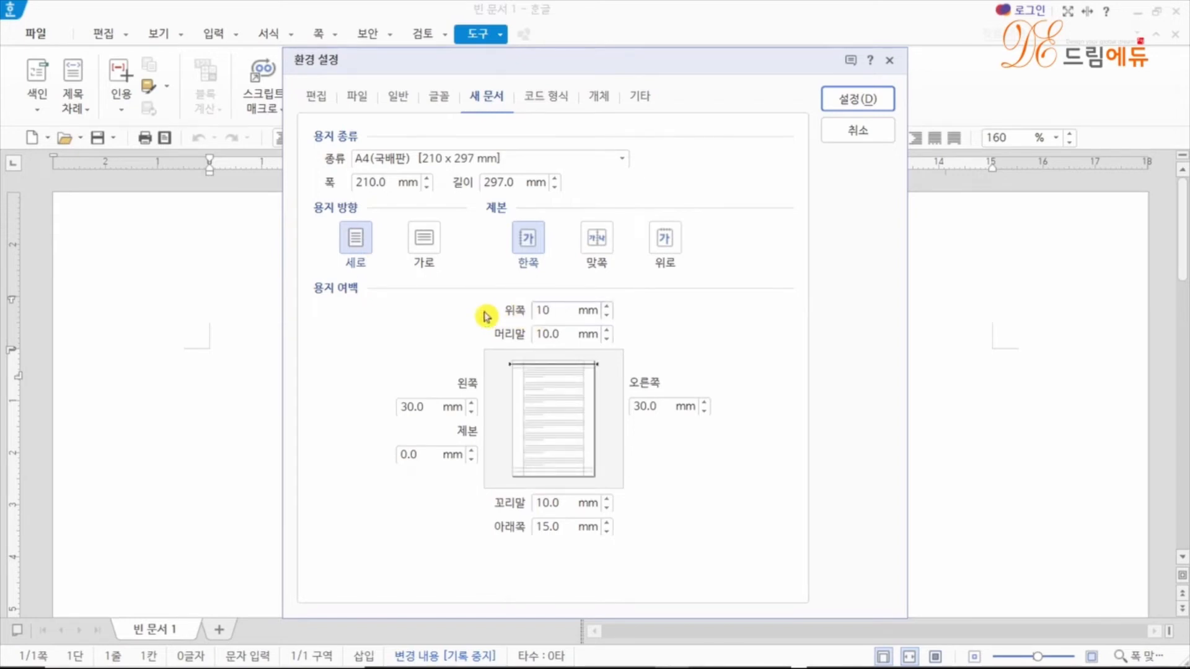
{"action": "left_click_drag", "start_coordinate": [569, 527], "coordinate": [524, 529]}
{"action": "type", "text": "10"}
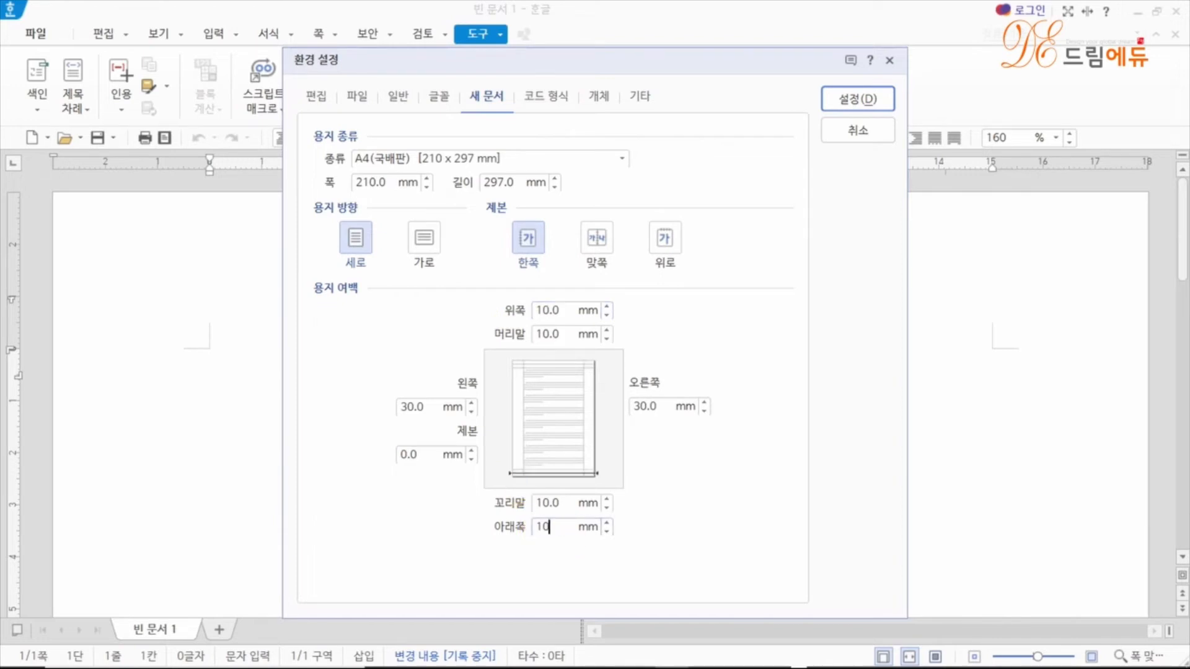
Step: Set the default left and right margins for new documents to 20 mm and apply the settings
{"action": "left_click_drag", "start_coordinate": [429, 407], "coordinate": [373, 414]}
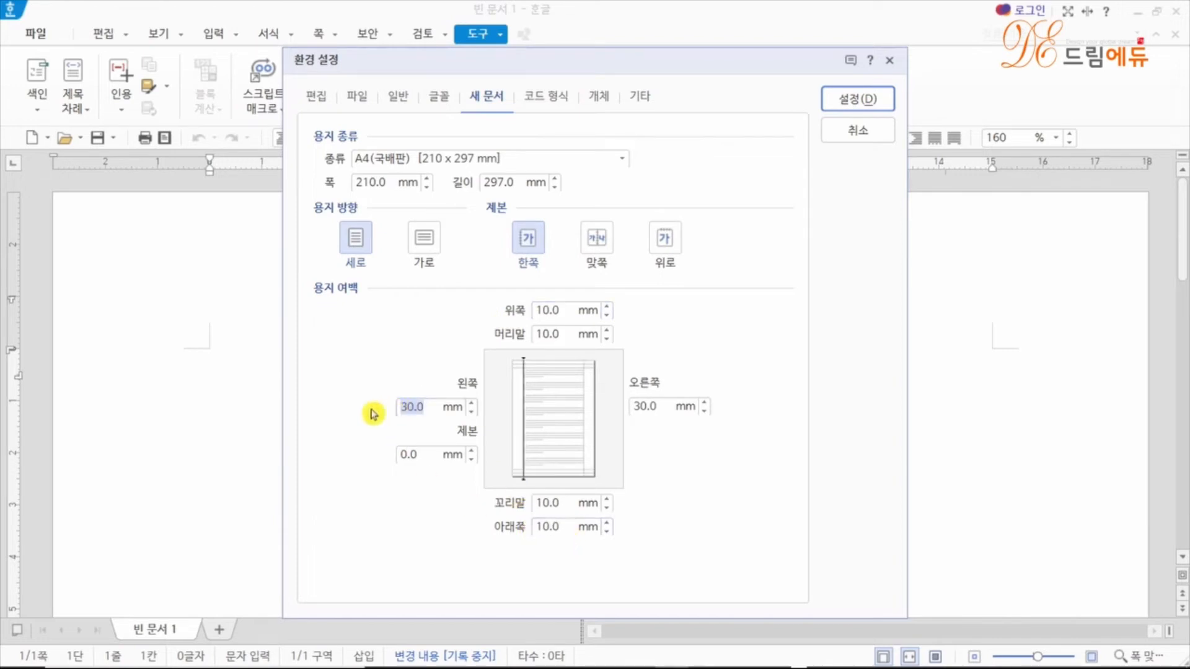
{"action": "type", "text": "20"}
{"action": "left_click_drag", "start_coordinate": [660, 407], "coordinate": [617, 407]}
{"action": "type", "text": "20"}
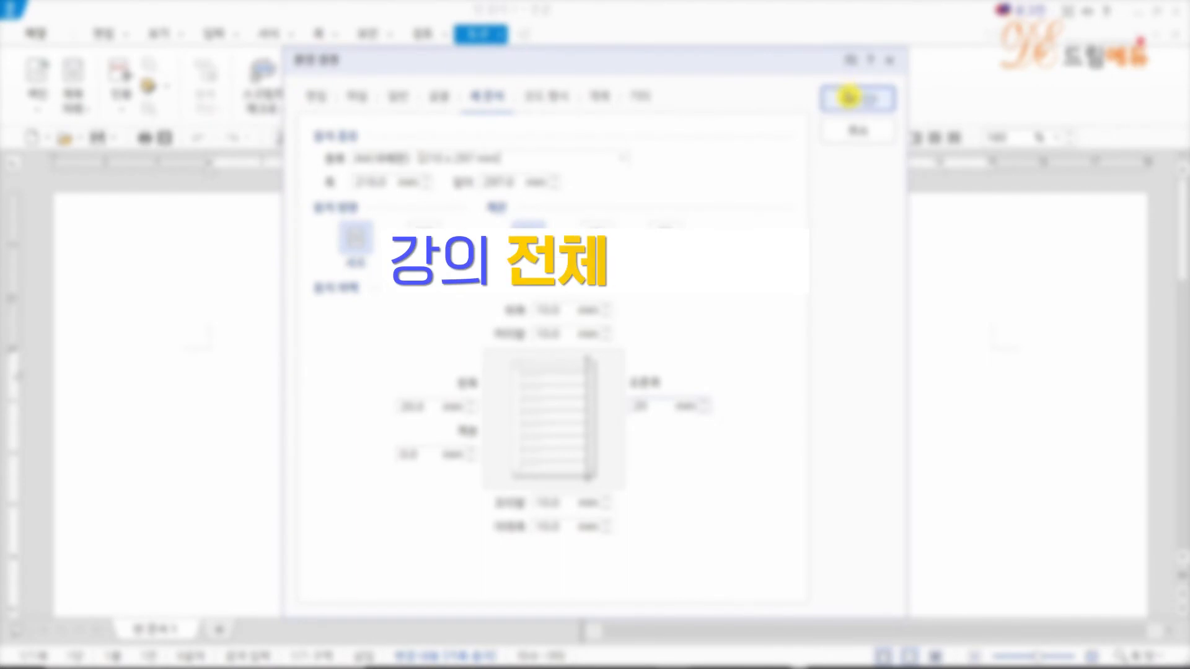
{"action": "left_click", "coordinate": [852, 99]}
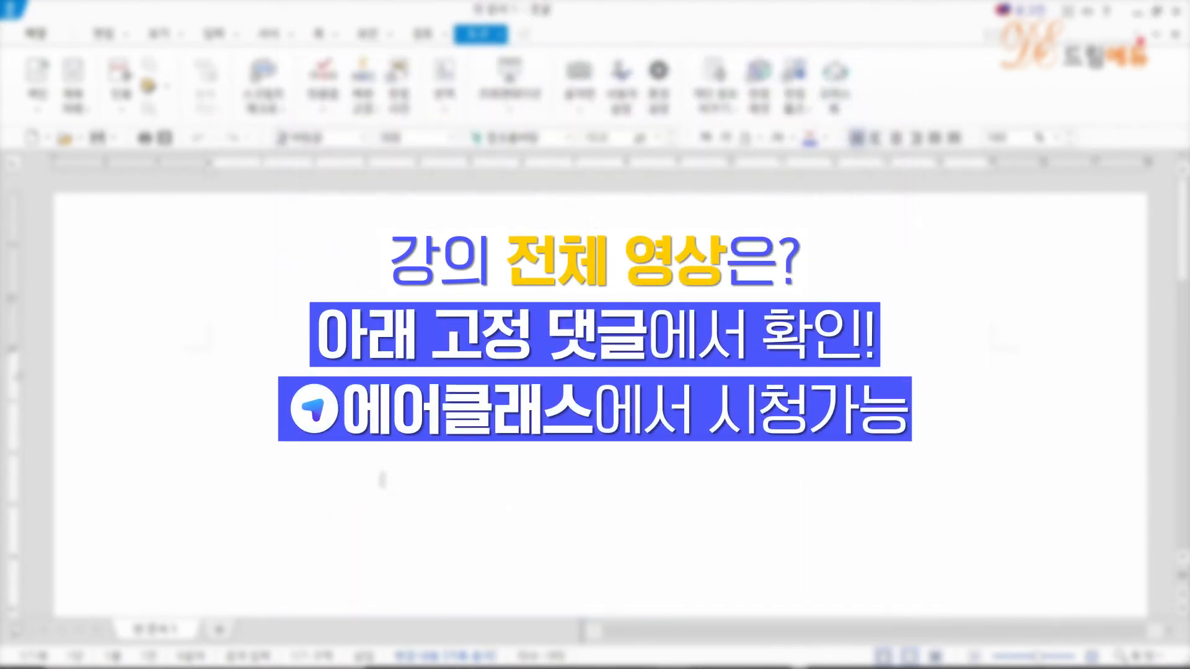
Step: Check the current document's margins in 편집 용지 and leave without changing them
{"action": "left_click", "coordinate": [469, 485]}
{"action": "key", "text": "F7"}
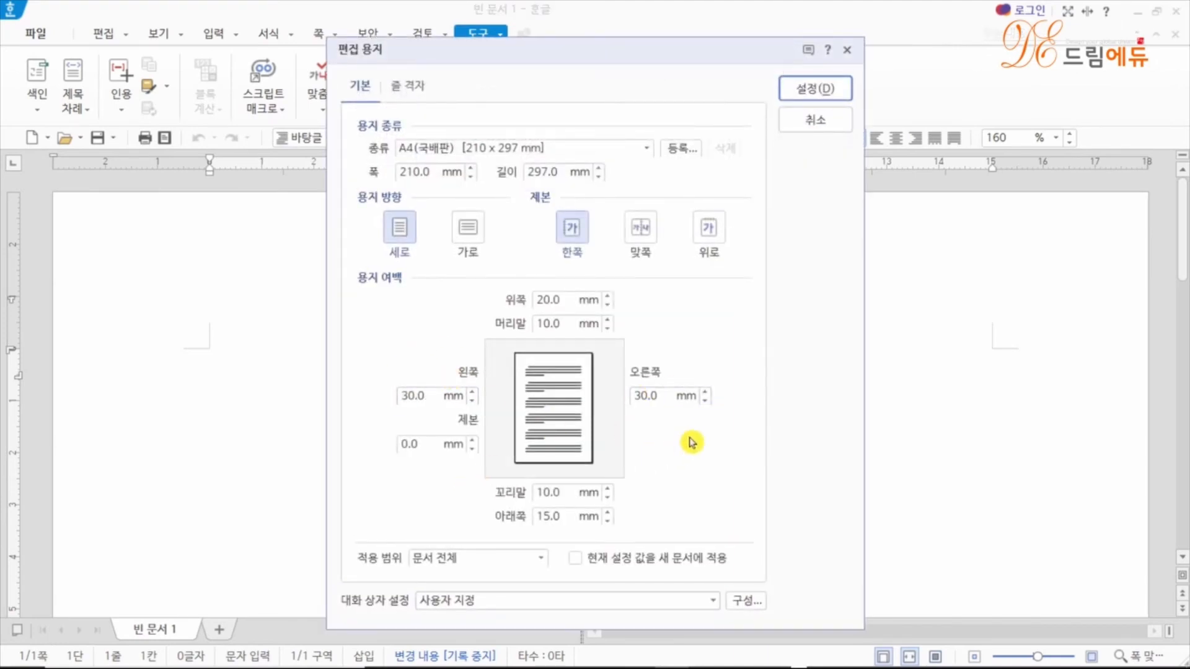
{"action": "left_click", "coordinate": [849, 119]}
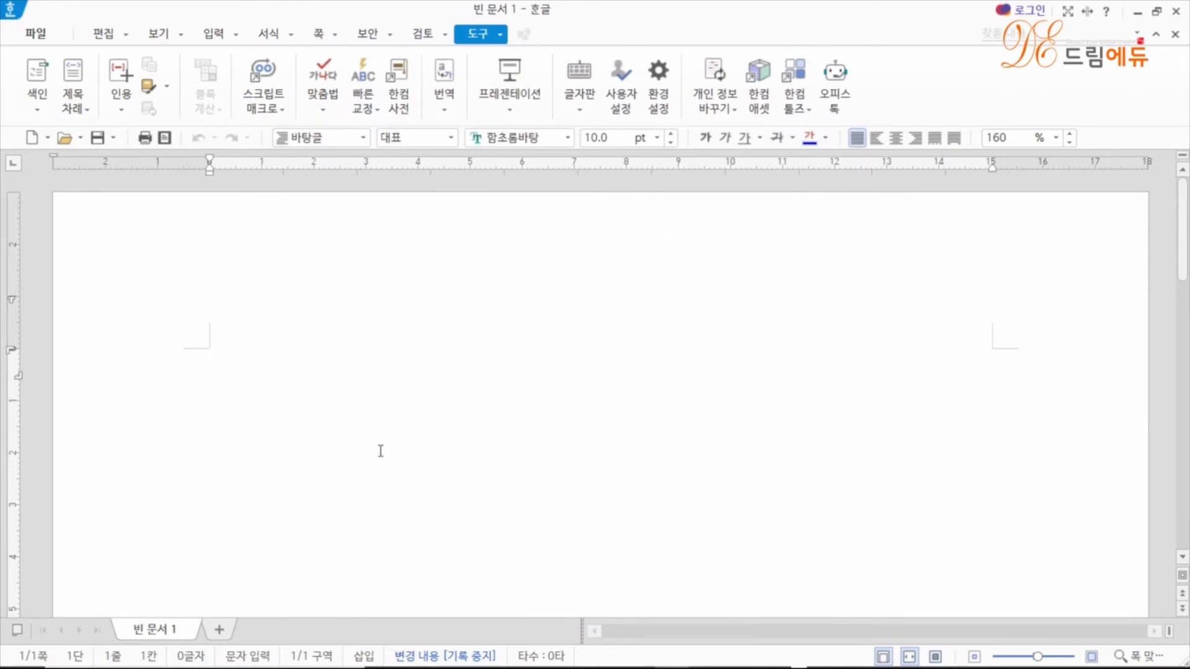
Step: Create a new blank document and open its 편집 용지 settings to check the margins
{"action": "left_click", "coordinate": [31, 140]}
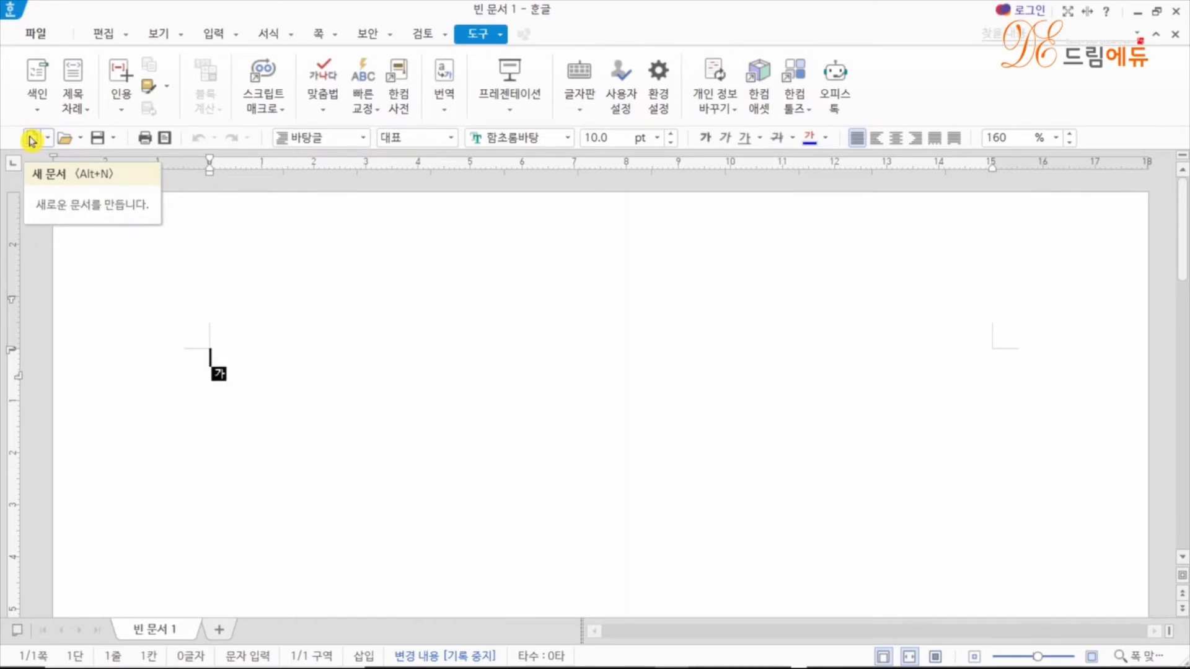
{"action": "left_click", "coordinate": [31, 139]}
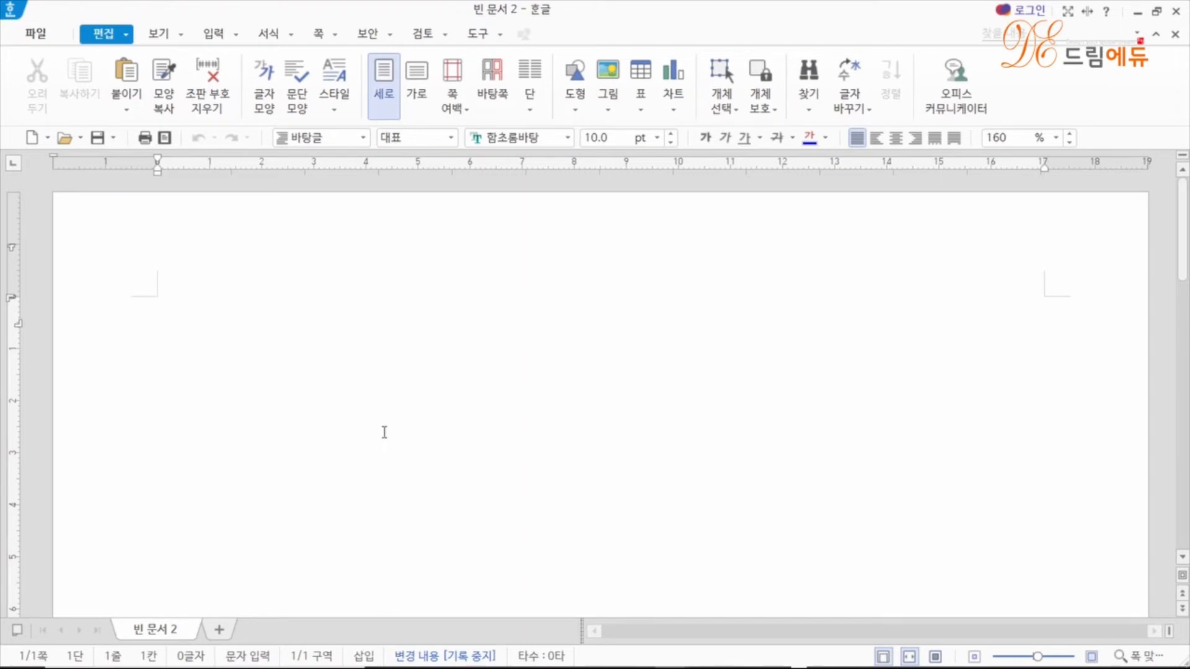
{"action": "key", "text": "F7"}
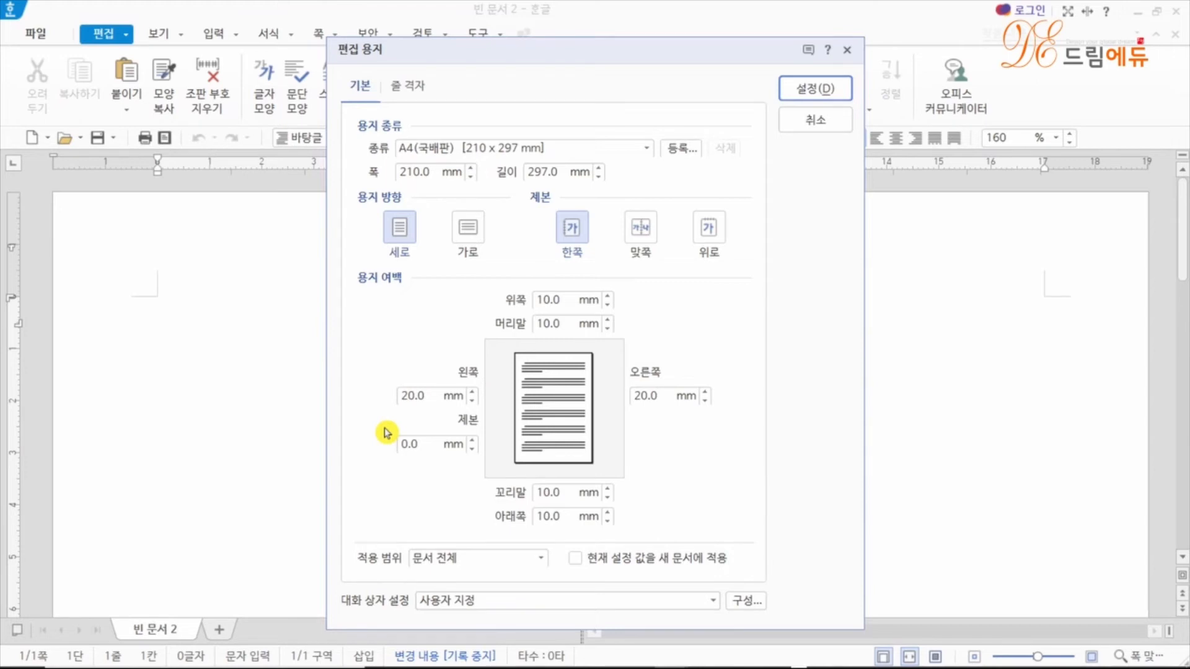
Step: Set the left and right paper margins of the current document to 11 mm in 편집 용지
{"action": "double_click", "coordinate": [427, 396]}
{"action": "type", "text": "11"}
{"action": "key", "text": "Tab"}
{"action": "left_click_drag", "start_coordinate": [662, 396], "coordinate": [626, 395]}
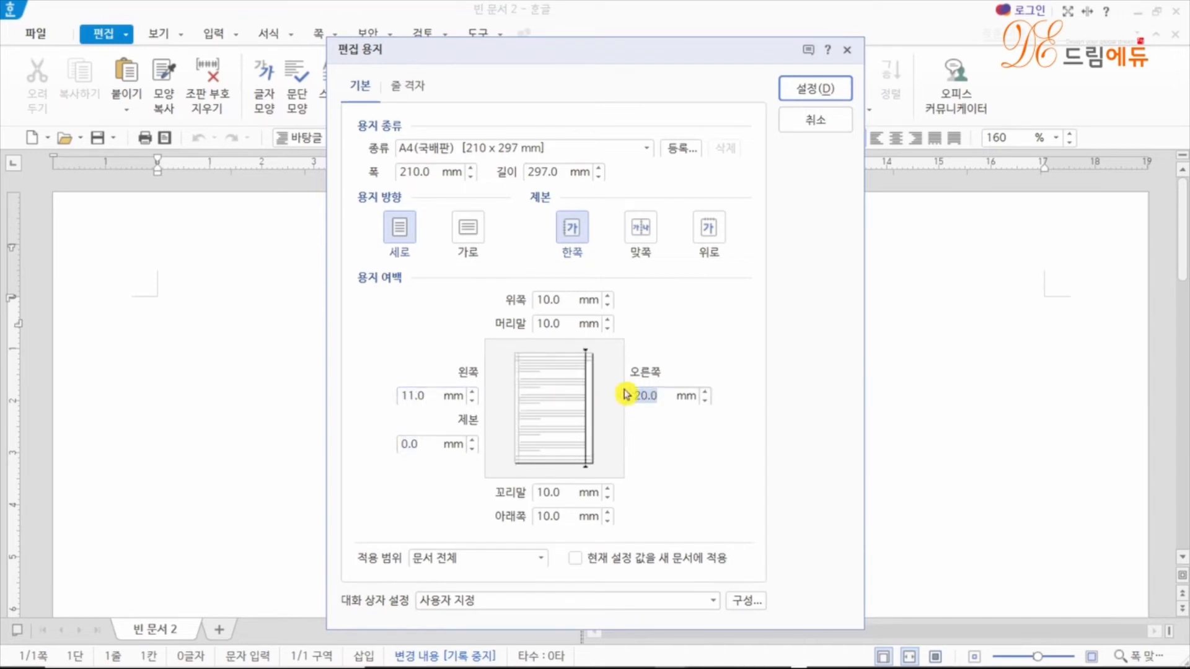
{"action": "type", "text": "11"}
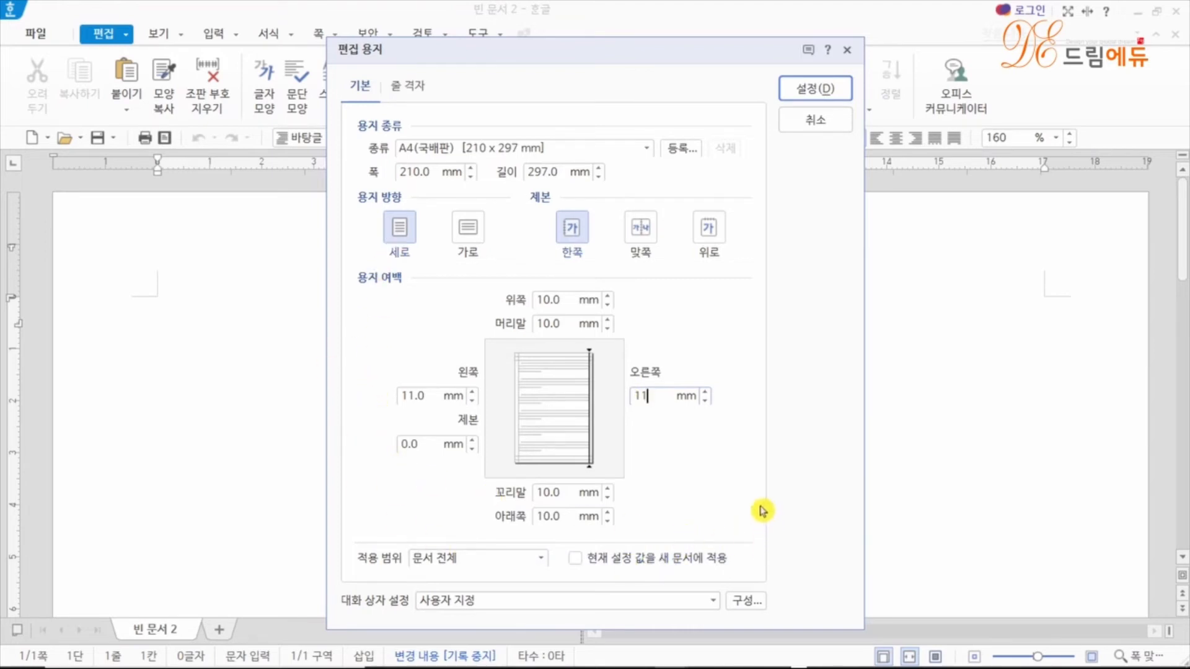
Step: Register the current paper settings under the name 내문서 and apply them to the document
{"action": "left_click", "coordinate": [681, 149]}
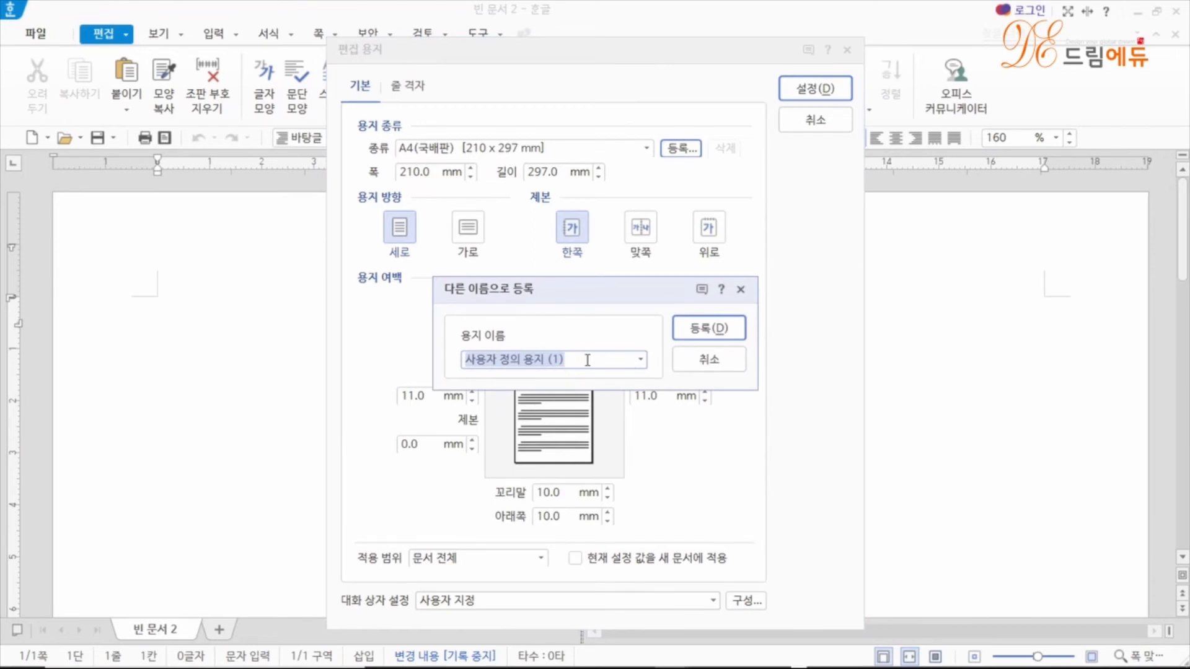
{"action": "type", "text": "내문서"}
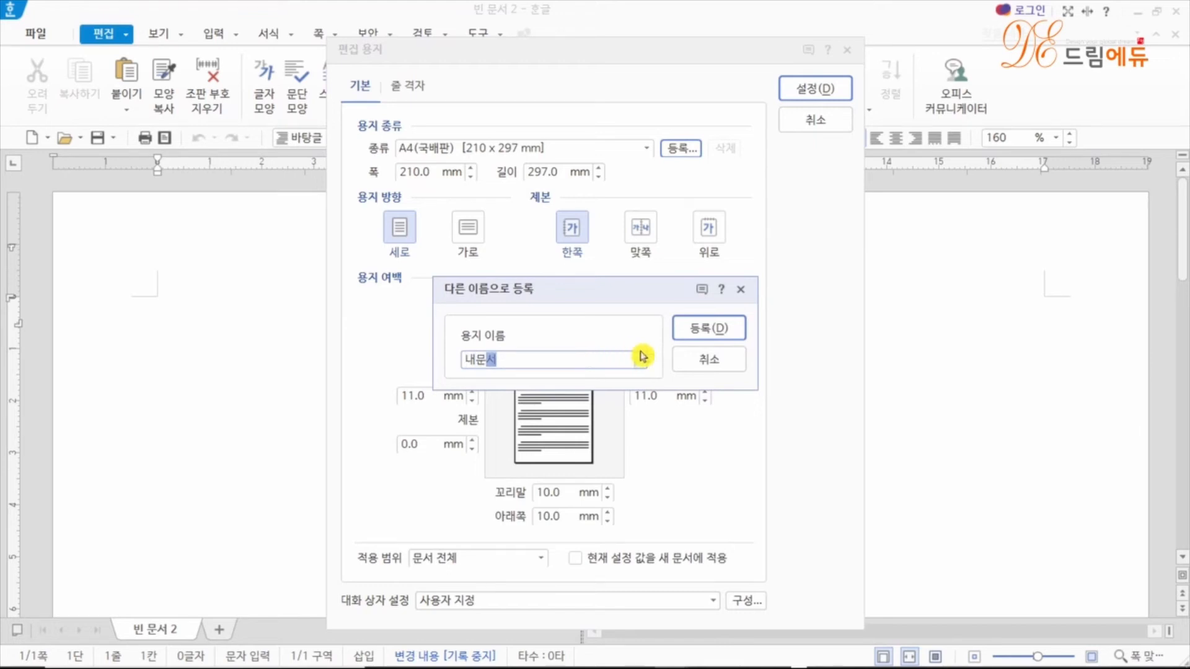
{"action": "left_click", "coordinate": [693, 332]}
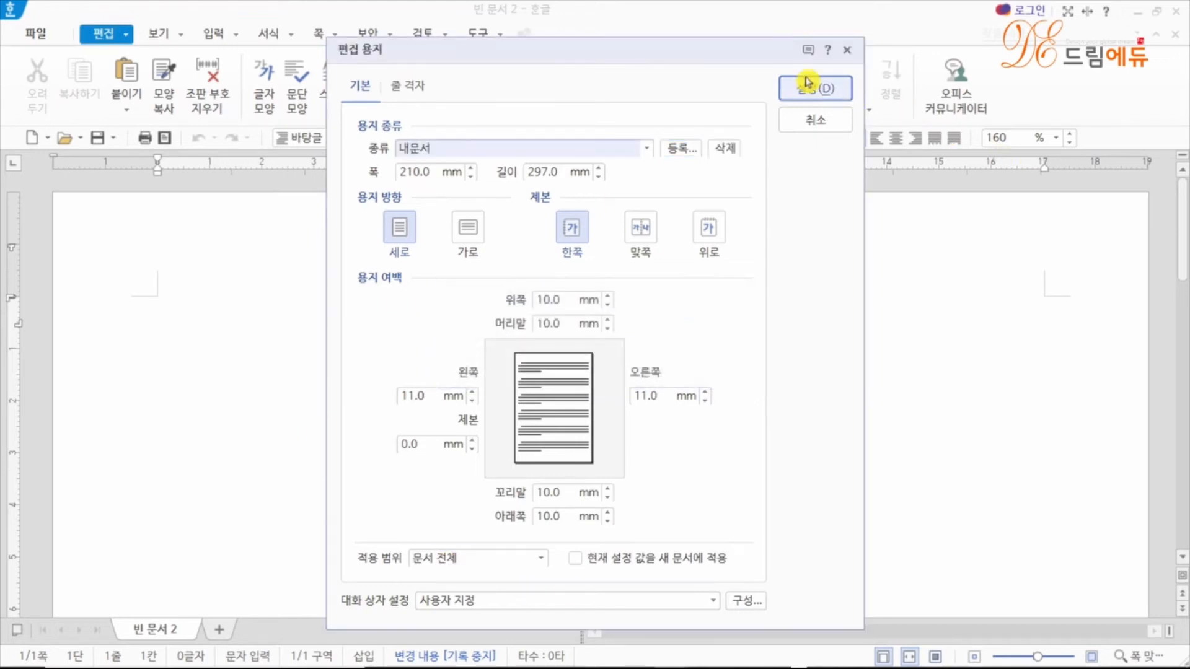
{"action": "left_click", "coordinate": [829, 96]}
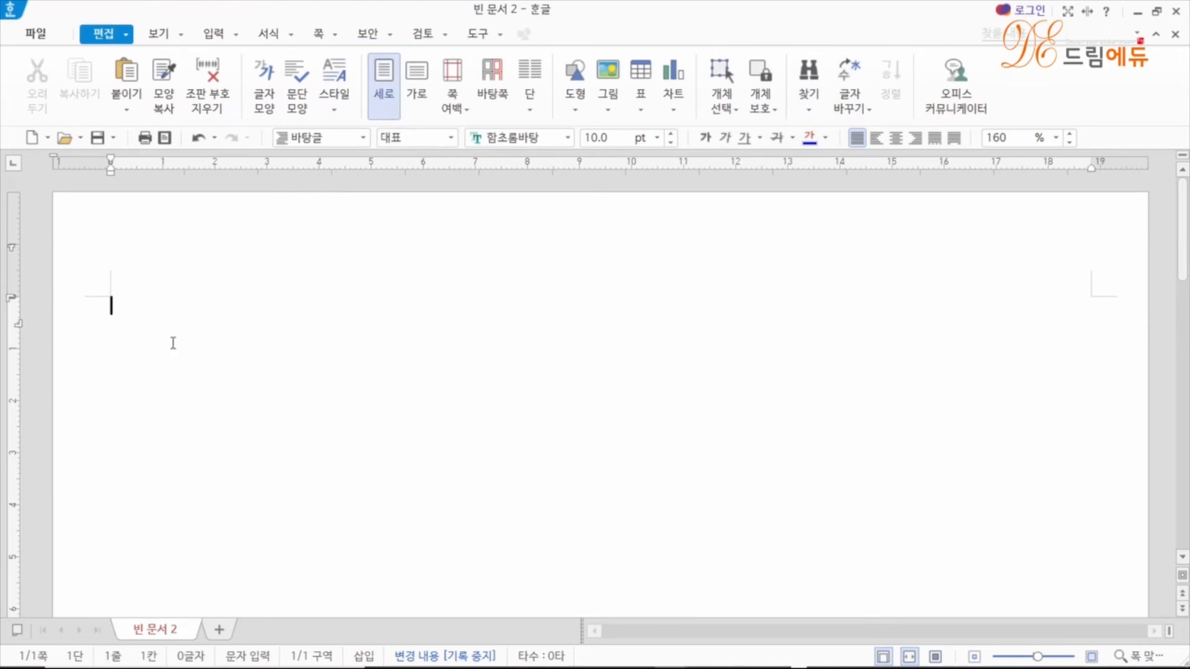
{"action": "left_click", "coordinate": [143, 360]}
Step: Create another blank document and apply the registered 내문서 paper type to it
{"action": "left_click", "coordinate": [33, 138]}
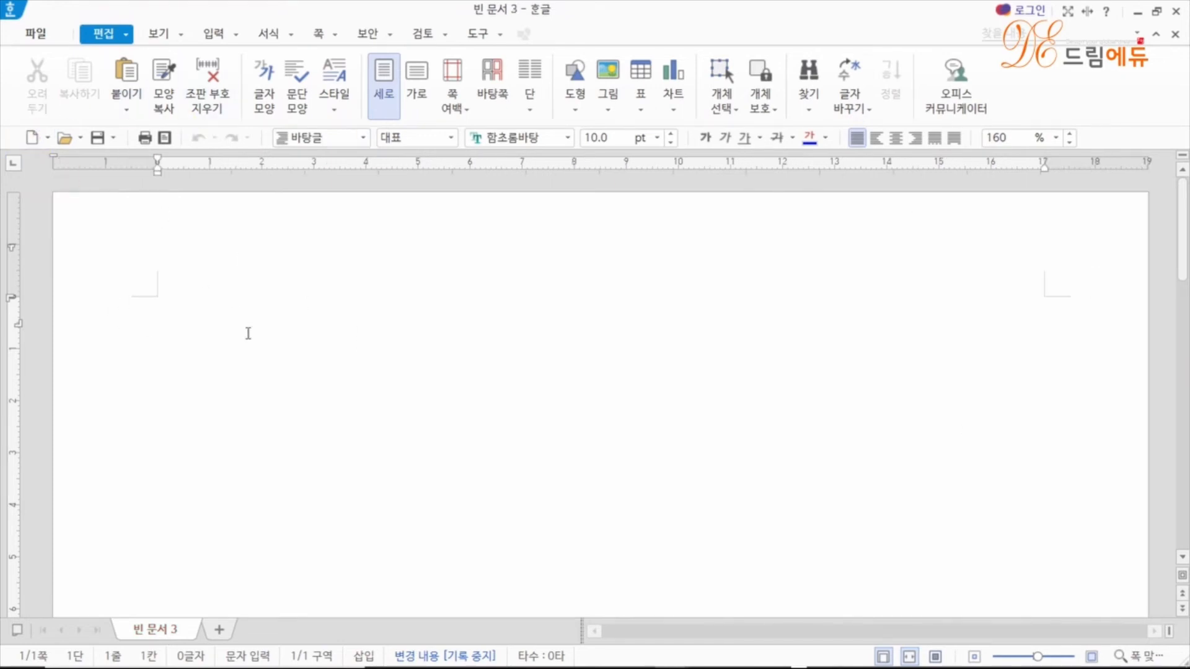
{"action": "key", "text": "F7"}
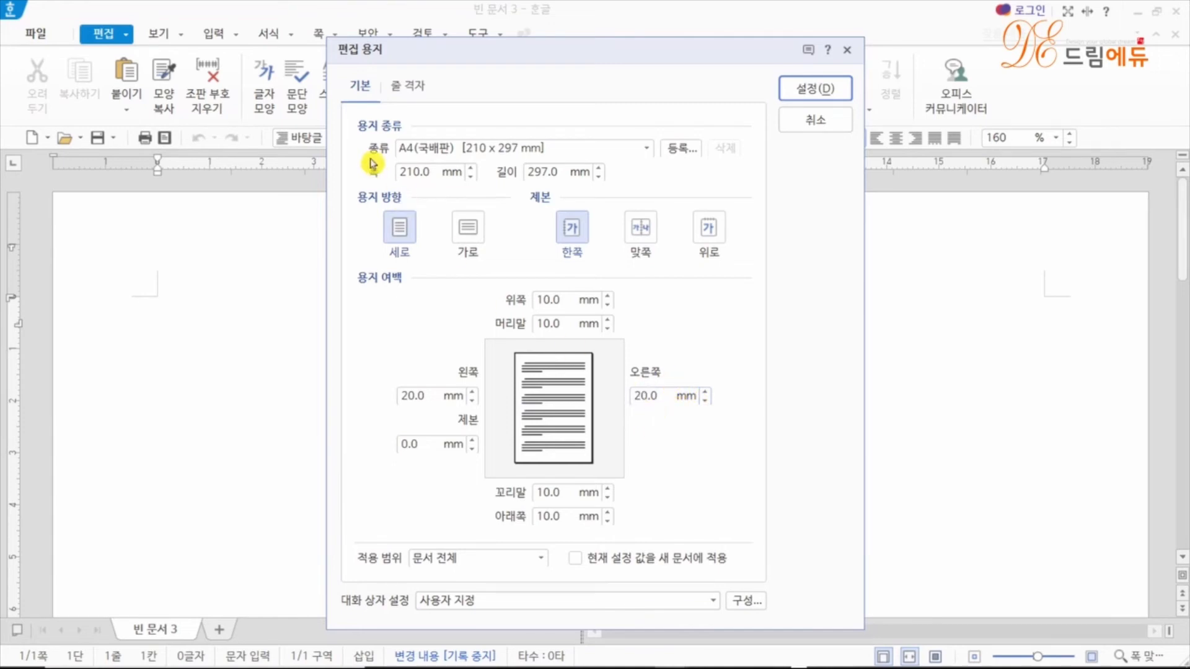
{"action": "left_click", "coordinate": [647, 149]}
{"action": "scroll", "coordinate": [480, 210], "scroll_direction": "down", "scroll_amount": 2}
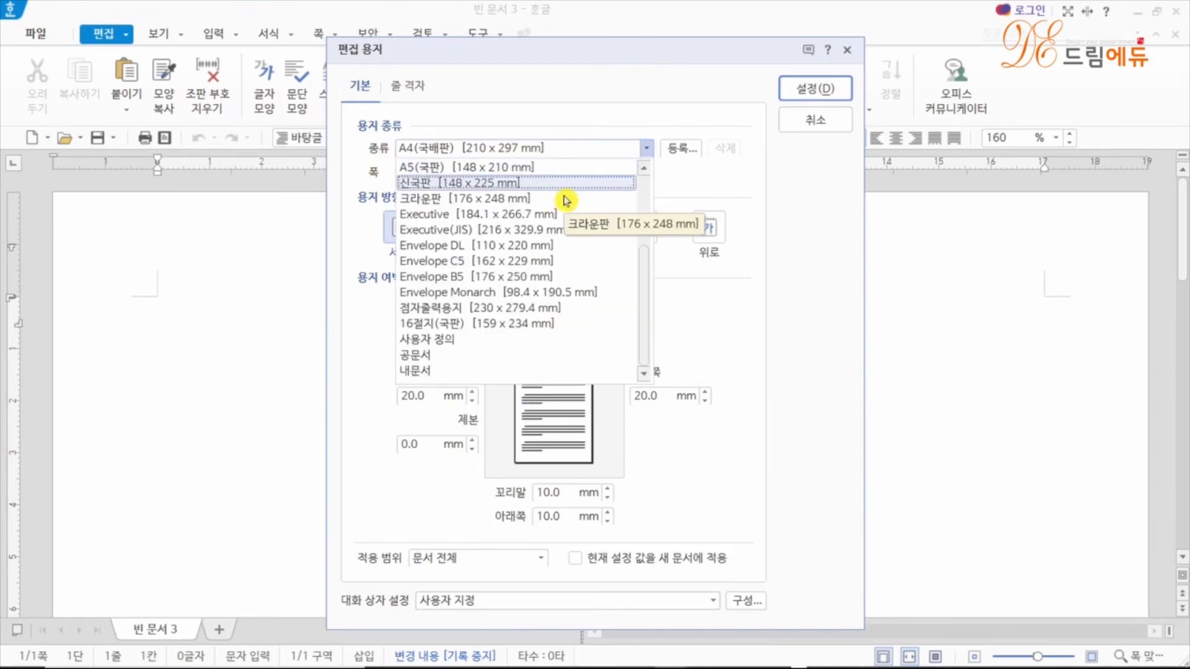
{"action": "left_click", "coordinate": [423, 374]}
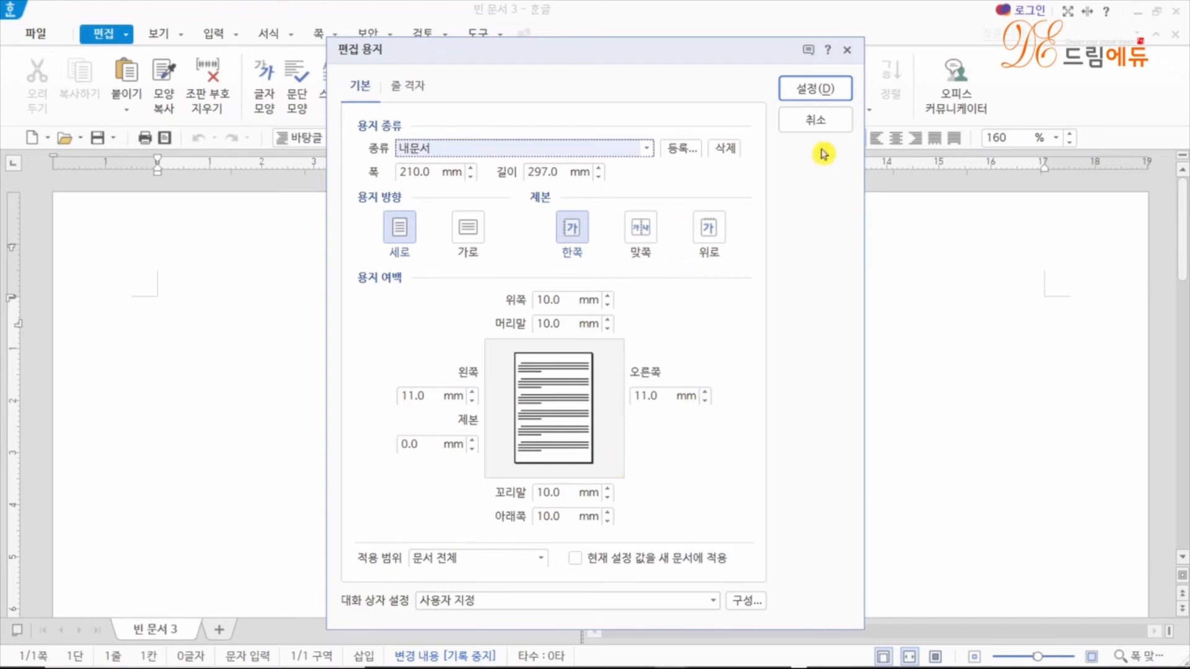
{"action": "left_click", "coordinate": [811, 87]}
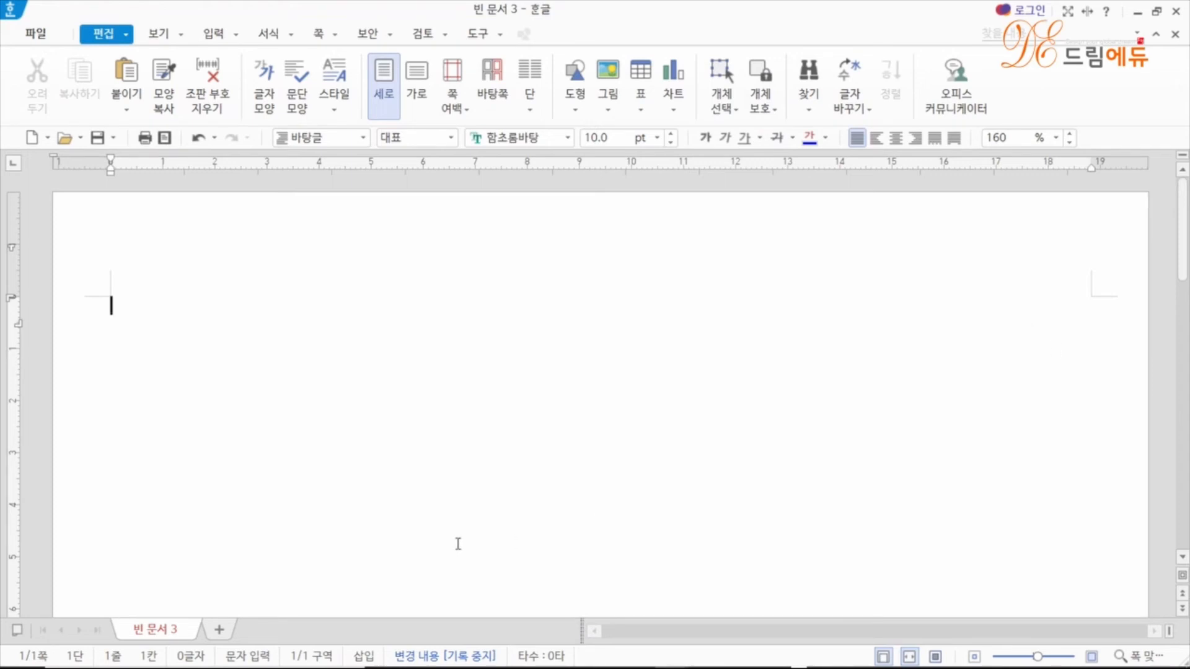
Step: Change the paper orientation to landscape (가로) with the application range 새 구역으로 and apply it
{"action": "key", "text": "Hangul"}
{"action": "key", "text": "F7"}
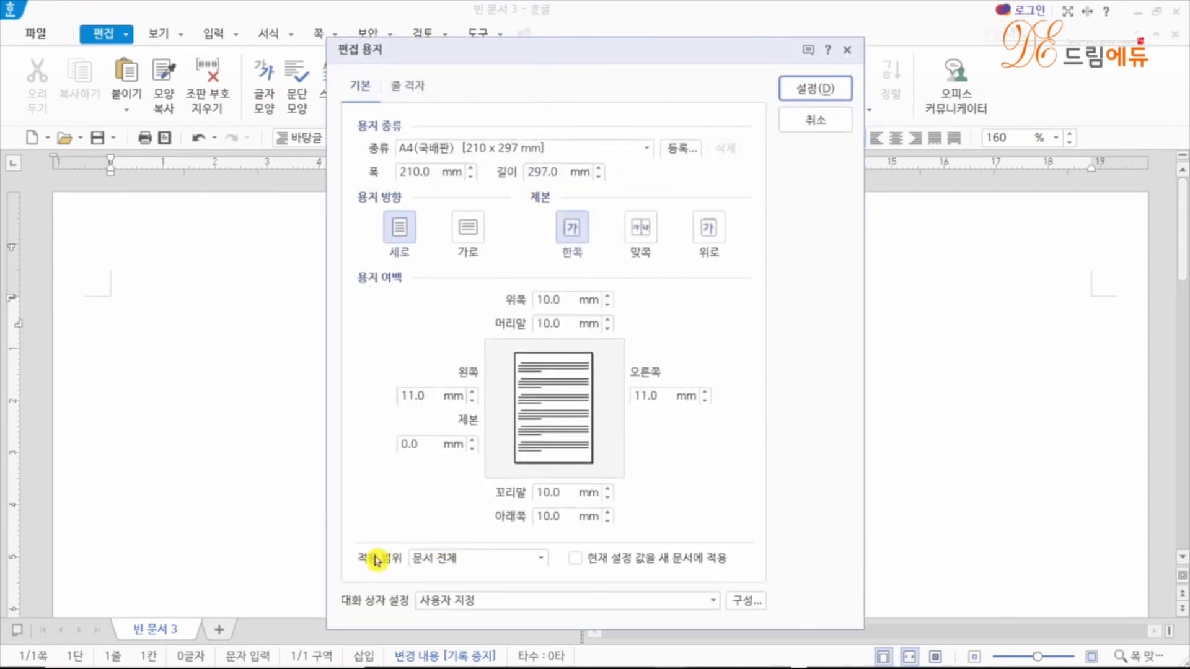
{"action": "left_click", "coordinate": [466, 232]}
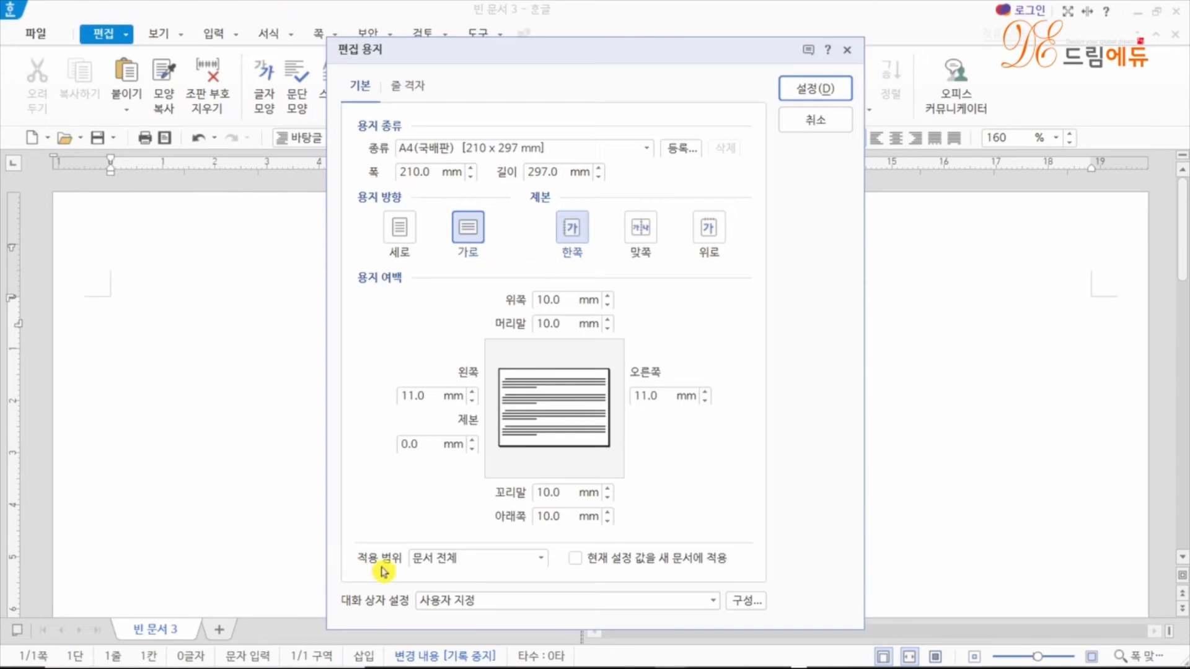
{"action": "left_click", "coordinate": [545, 559]}
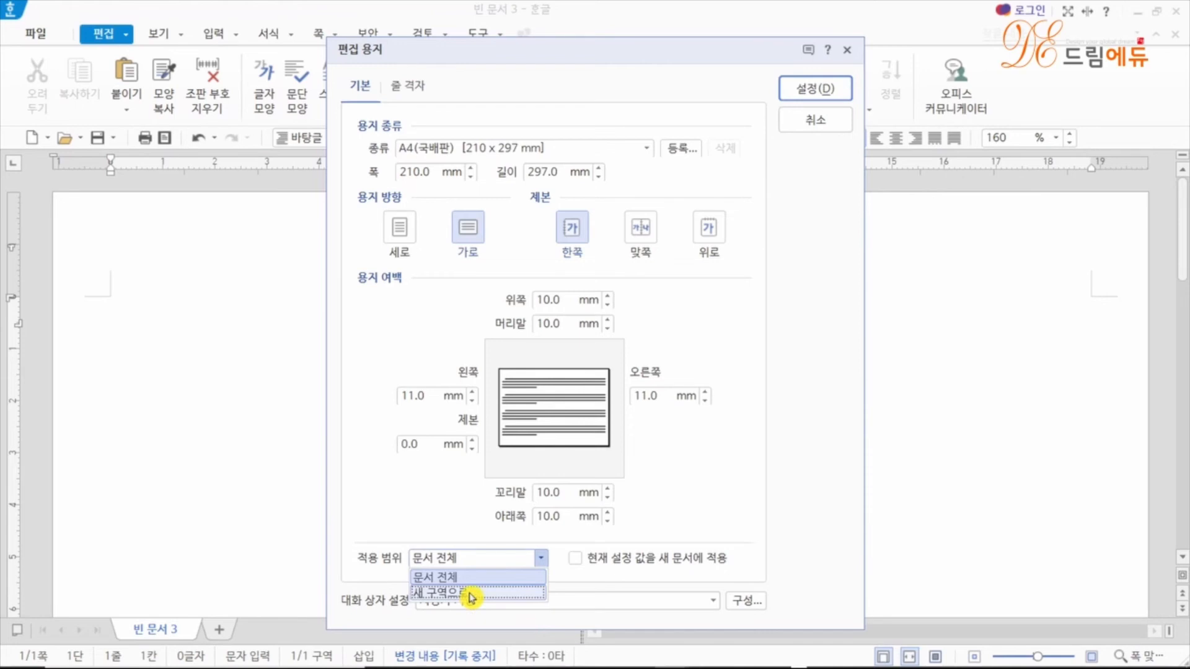
{"action": "left_click", "coordinate": [471, 595]}
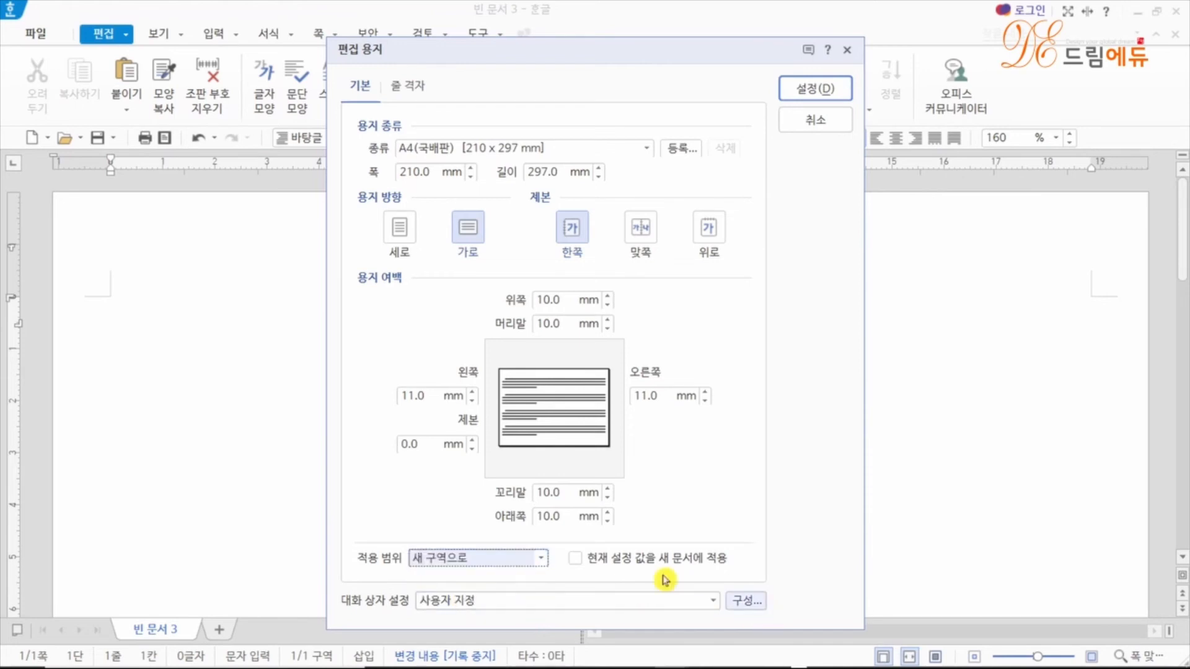
{"action": "left_click", "coordinate": [831, 88]}
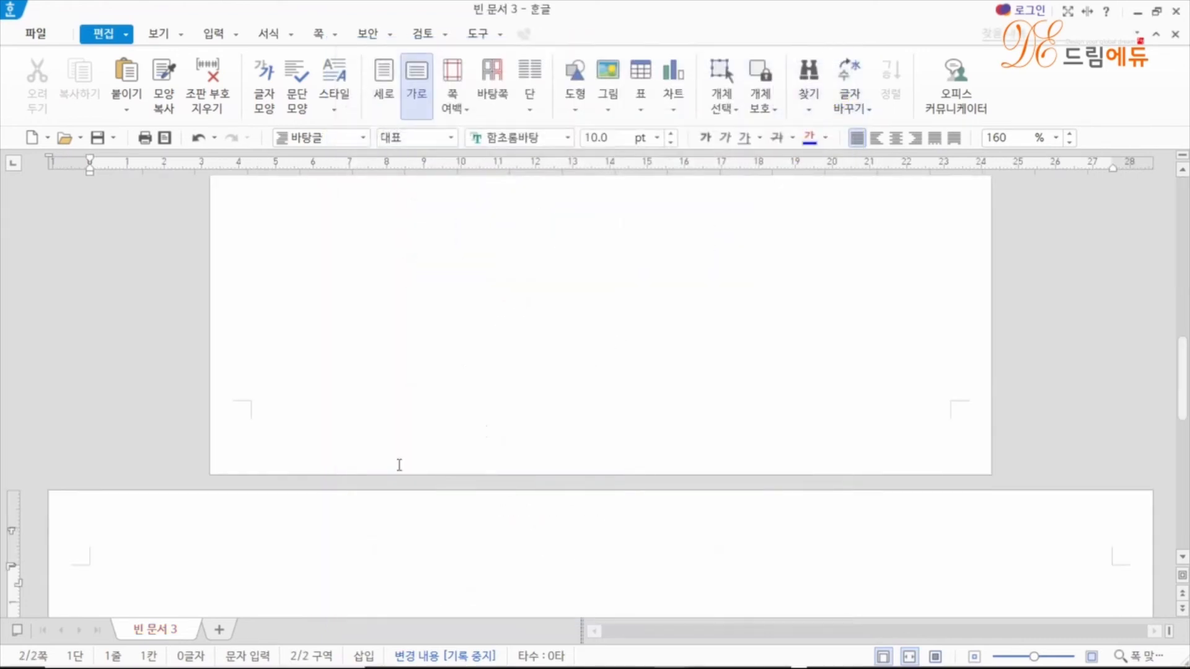
Step: Compare the portrait page with the landscape page and look at the 확대/축소 options without changing them
{"action": "left_click", "coordinate": [521, 339]}
{"action": "scroll", "coordinate": [401, 496], "scroll_direction": "down", "scroll_amount": 10}
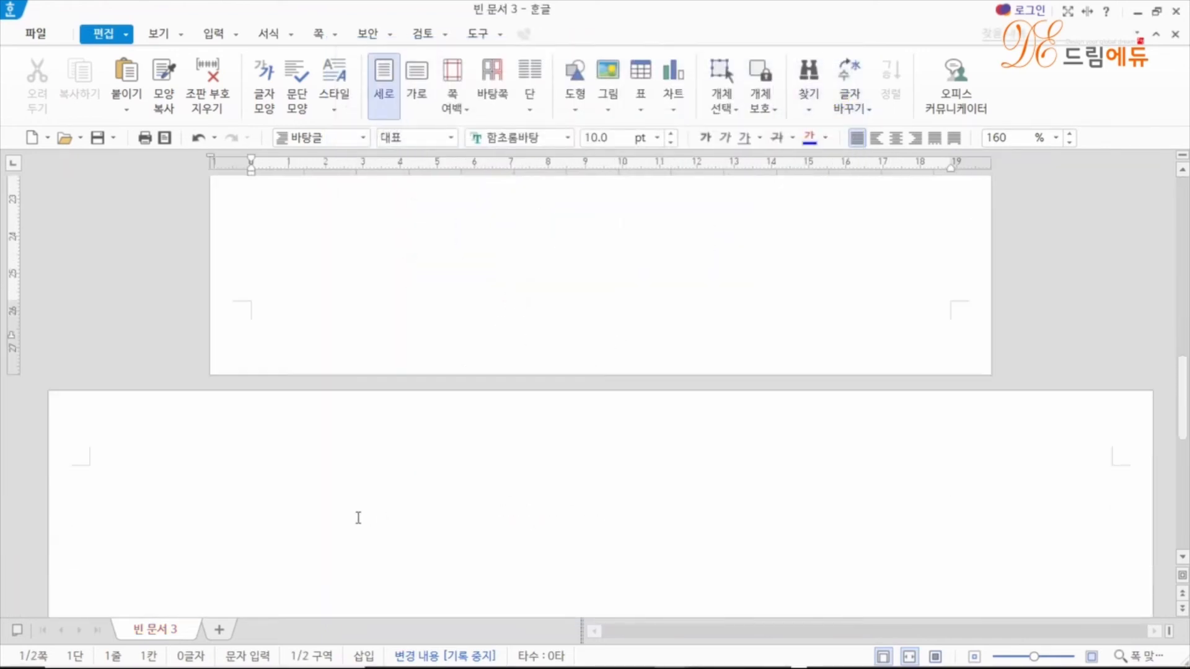
{"action": "left_click", "coordinate": [154, 523]}
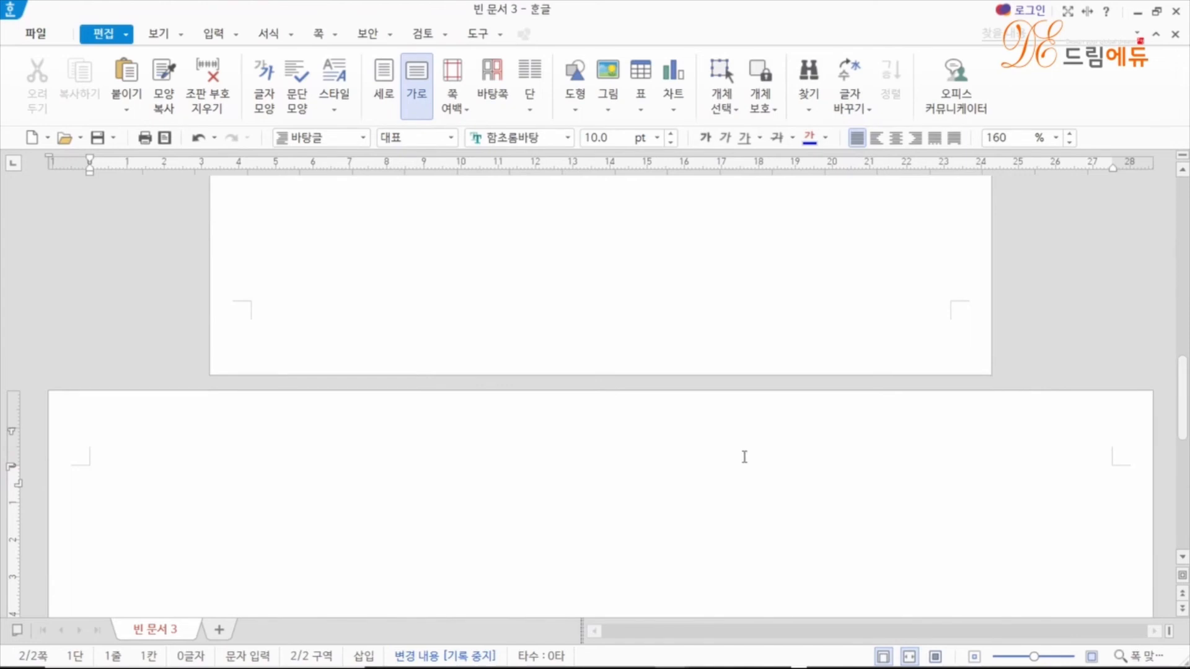
{"action": "scroll", "coordinate": [743, 457], "scroll_direction": "up", "scroll_amount": 5}
{"action": "scroll", "coordinate": [748, 451], "scroll_direction": "down", "scroll_amount": 6}
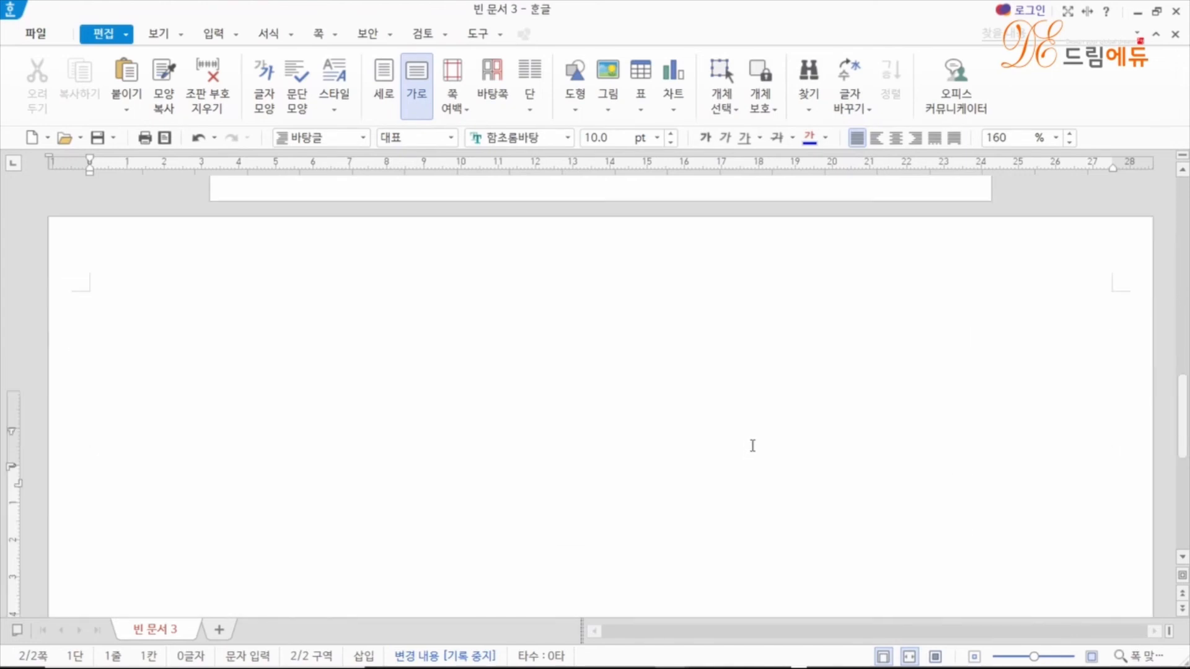
{"action": "scroll", "coordinate": [611, 397], "scroll_direction": "up", "scroll_amount": 4}
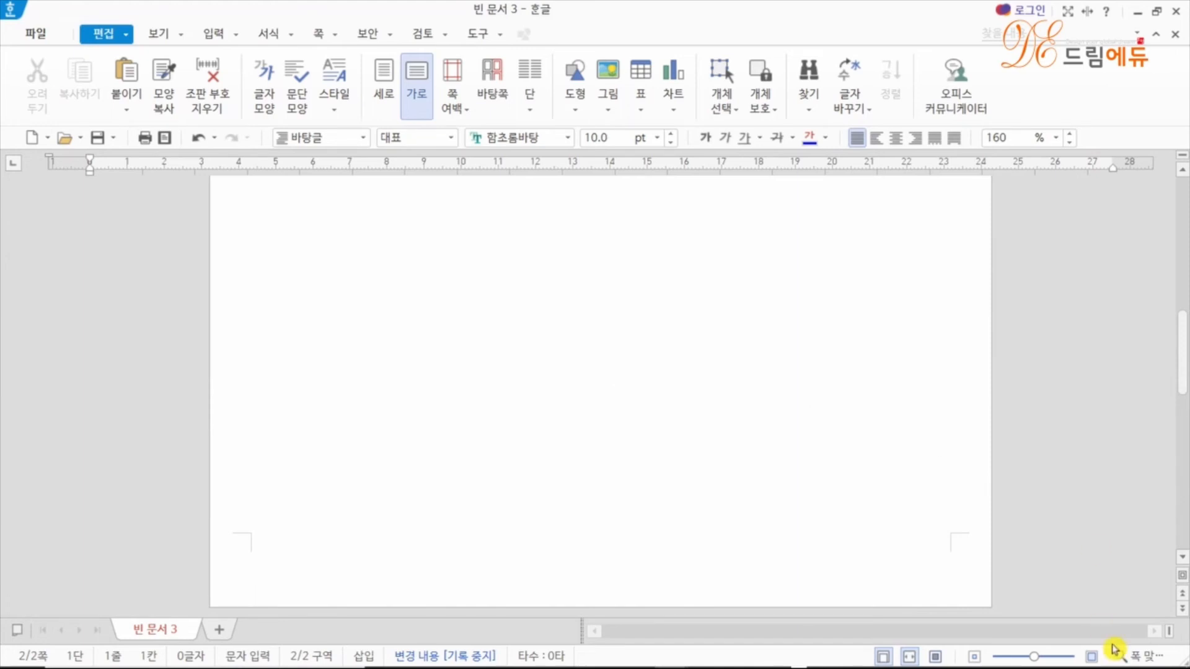
{"action": "left_click", "coordinate": [1147, 662]}
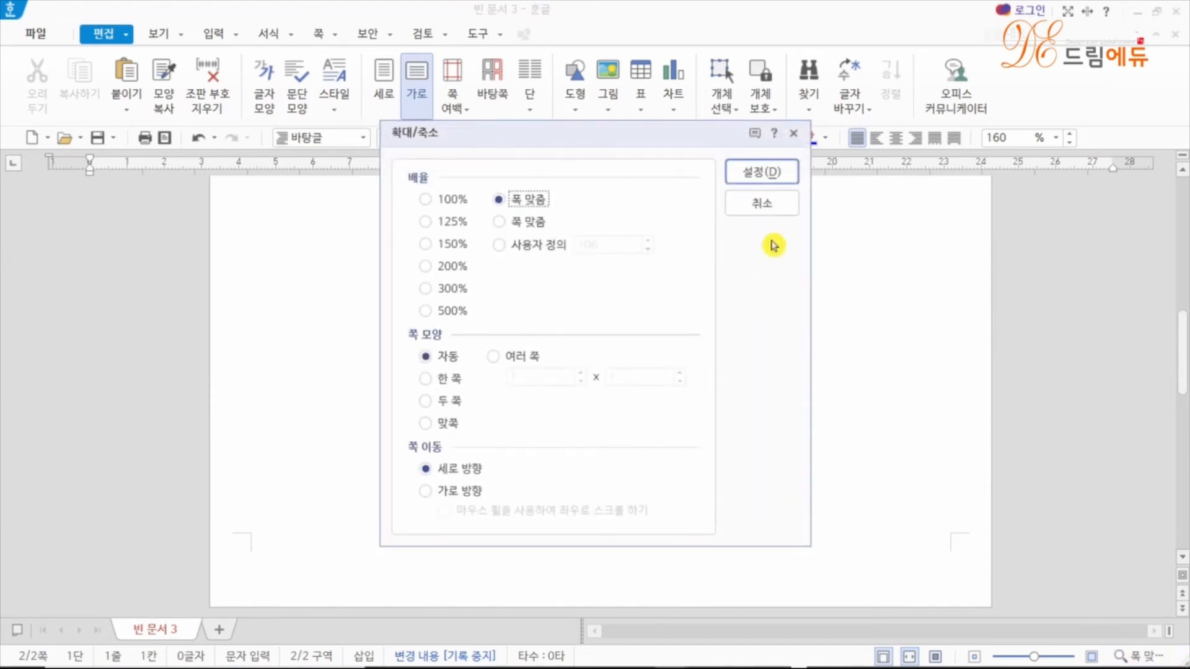
{"action": "left_click", "coordinate": [765, 204]}
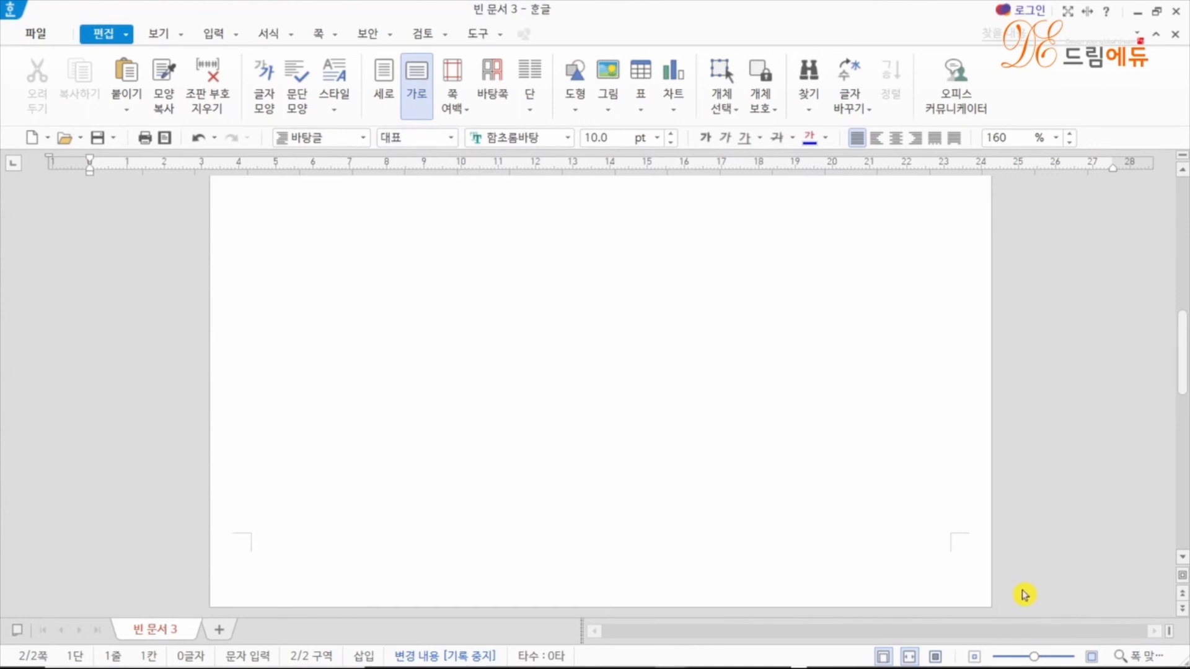
{"action": "scroll", "coordinate": [713, 558], "scroll_direction": "down", "scroll_amount": 3}
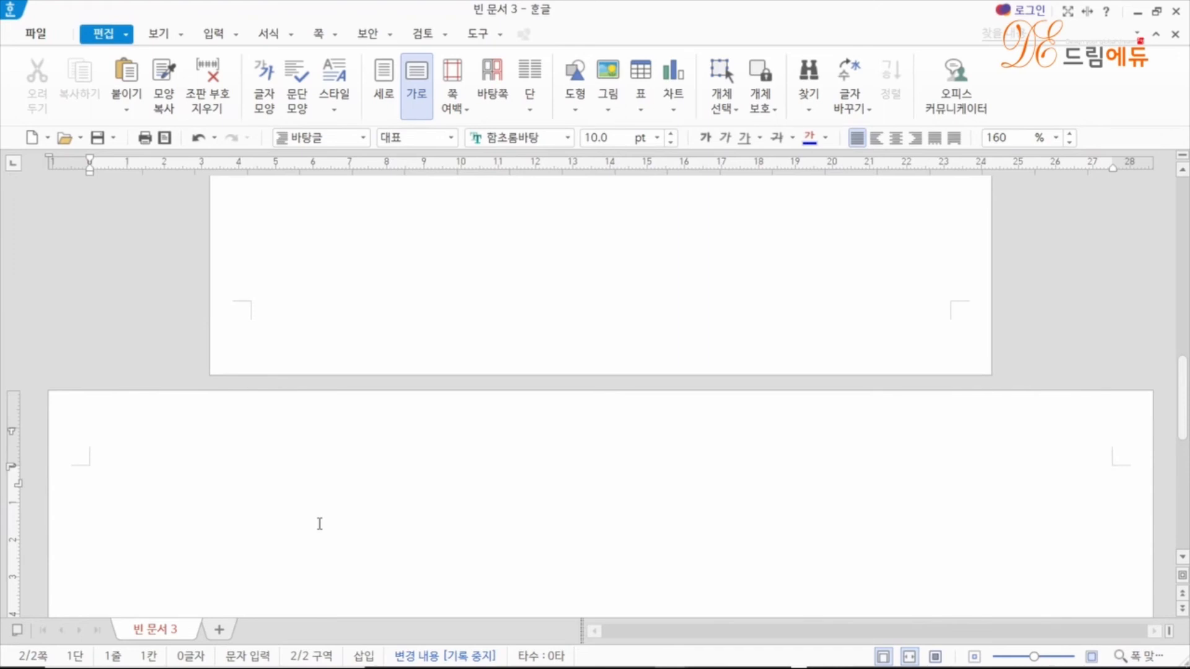
Step: Enter the text "ctrl+휠" on the landscape page and zoom out to 30% to show both pages side by side
{"action": "type", "text": "ctrl+휠"}
{"action": "scroll", "coordinate": [498, 503], "scroll_direction": "down", "scroll_amount": 2, "text": "ctrl"}
{"action": "scroll", "coordinate": [497, 503], "scroll_direction": "down", "scroll_amount": 6, "text": "ctrl"}
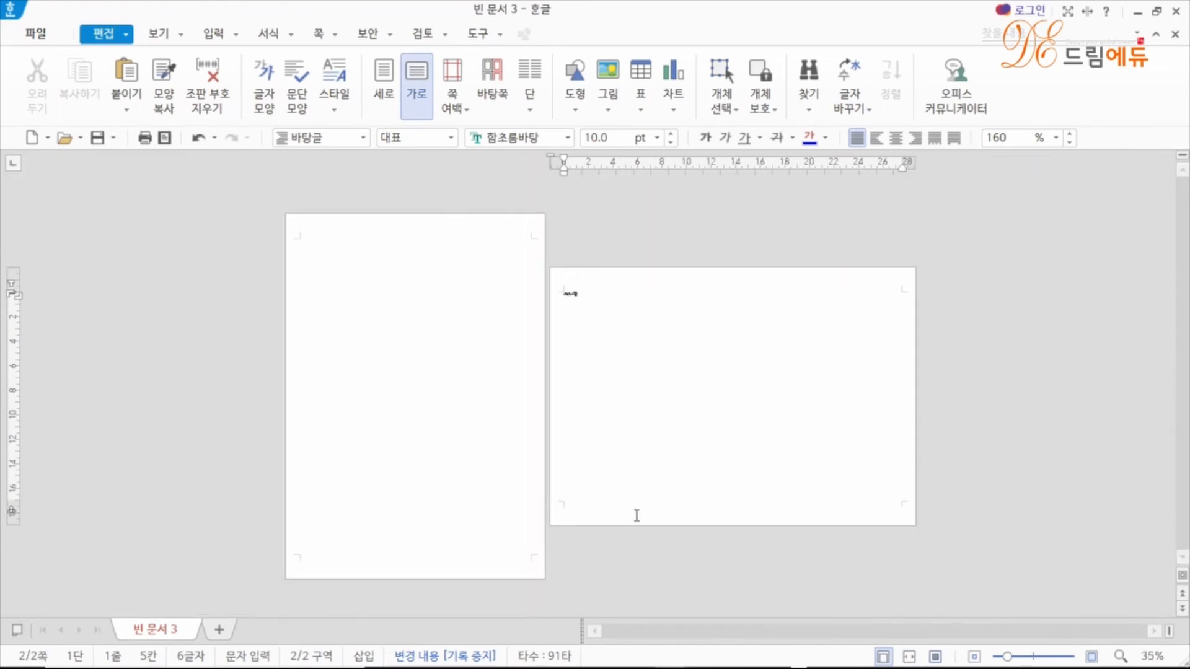
{"action": "scroll", "coordinate": [631, 504], "scroll_direction": "up", "scroll_amount": 2, "text": "ctrl"}
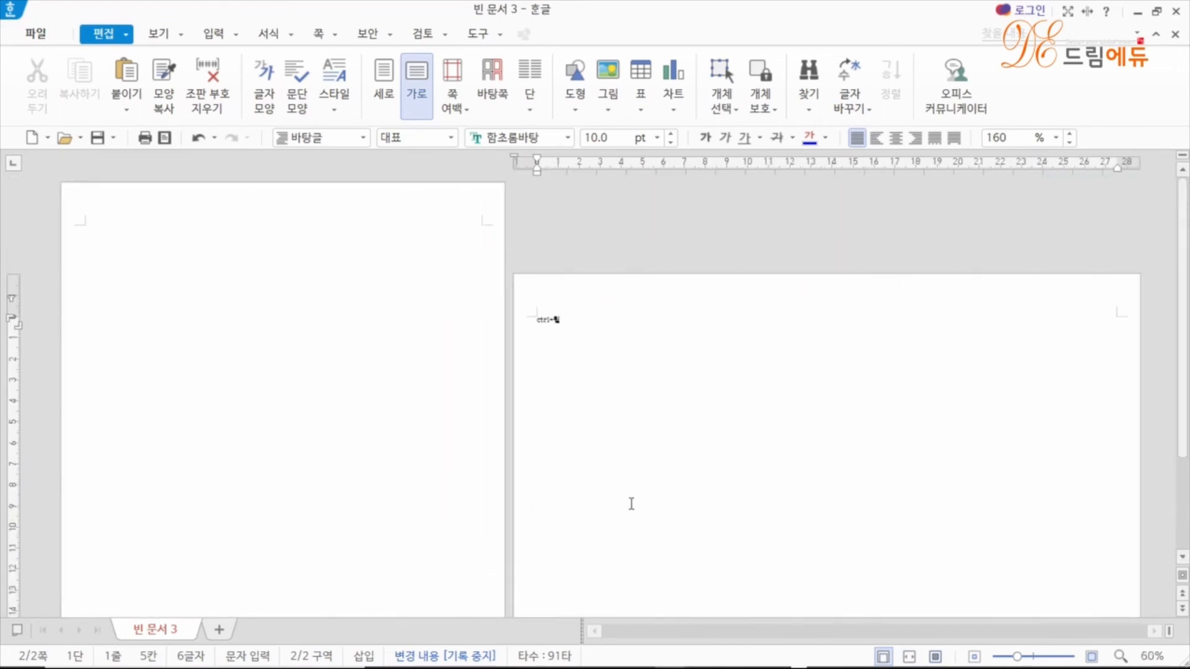
{"action": "scroll", "coordinate": [631, 504], "scroll_direction": "down", "scroll_amount": 3, "text": "ctrl"}
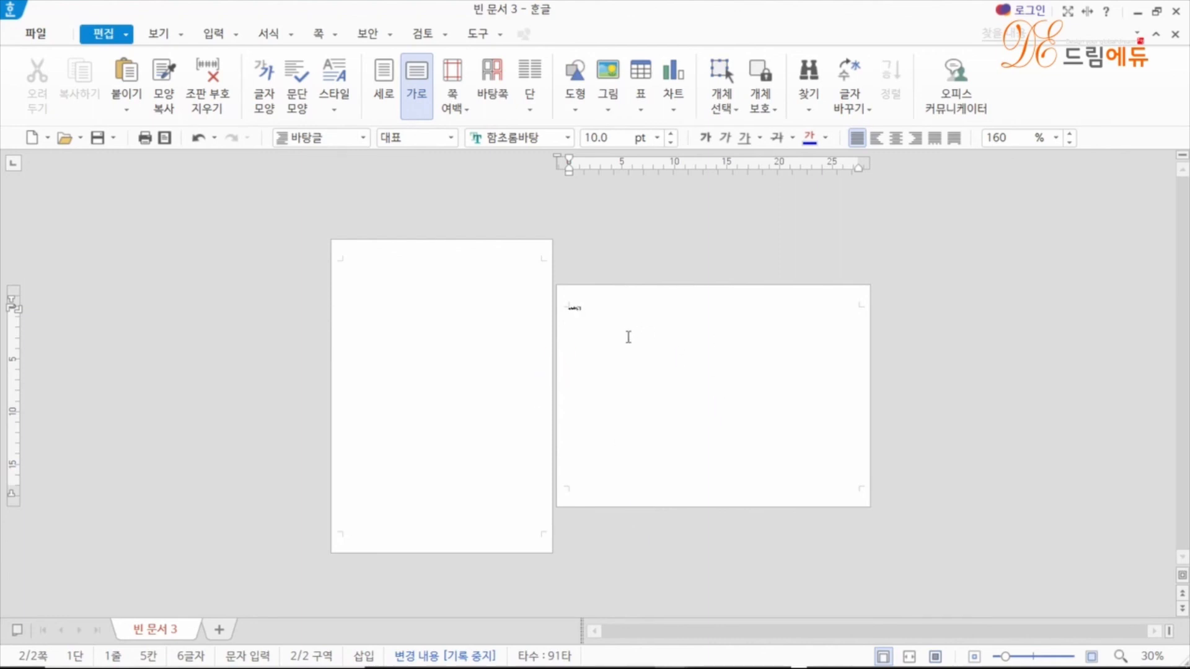
Step: Add a portrait (세로) page after the landscape one by applying the paper settings with the range 새 구역으로
{"action": "key", "text": "F7"}
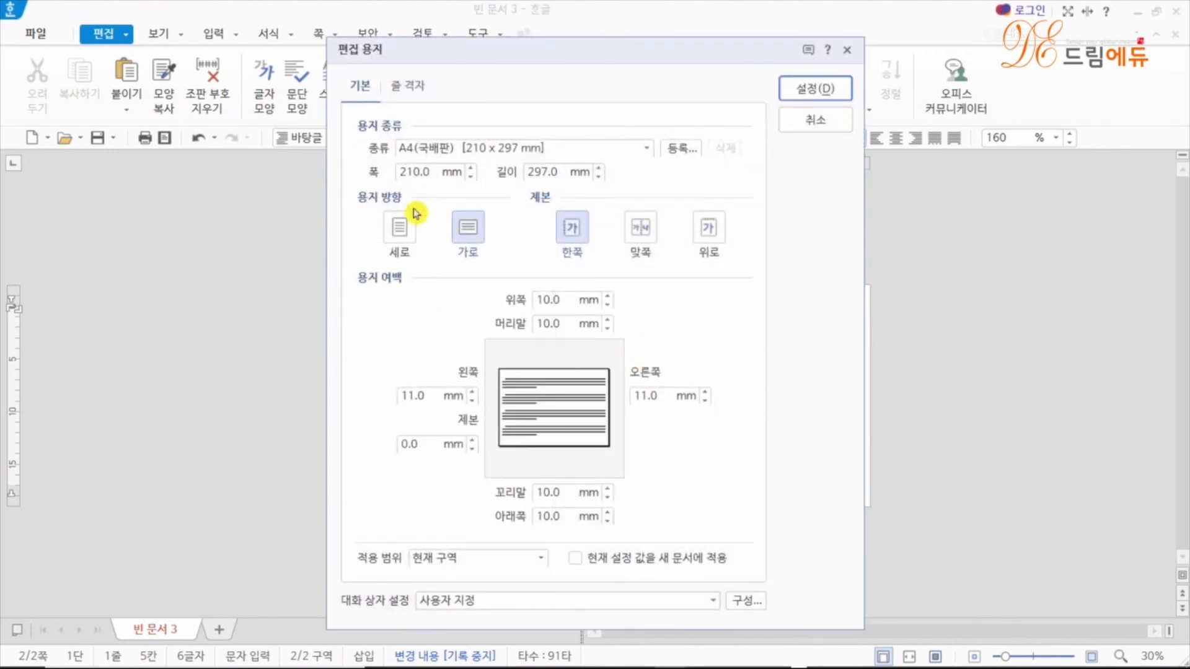
{"action": "left_click", "coordinate": [399, 230]}
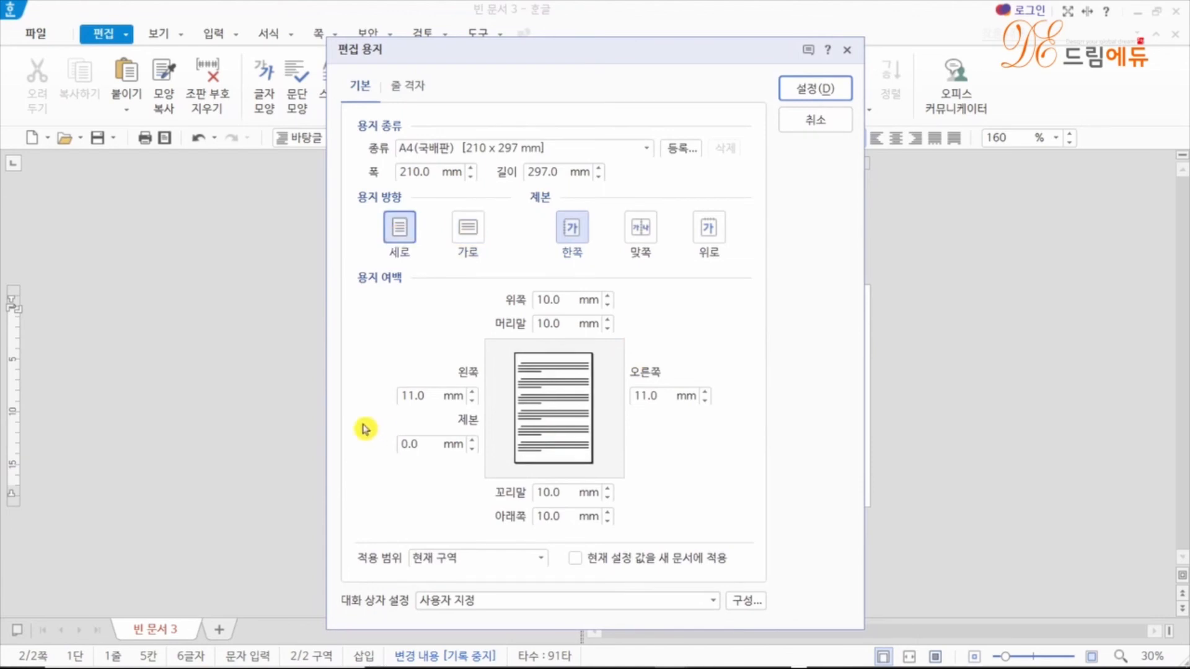
{"action": "left_click", "coordinate": [541, 559]}
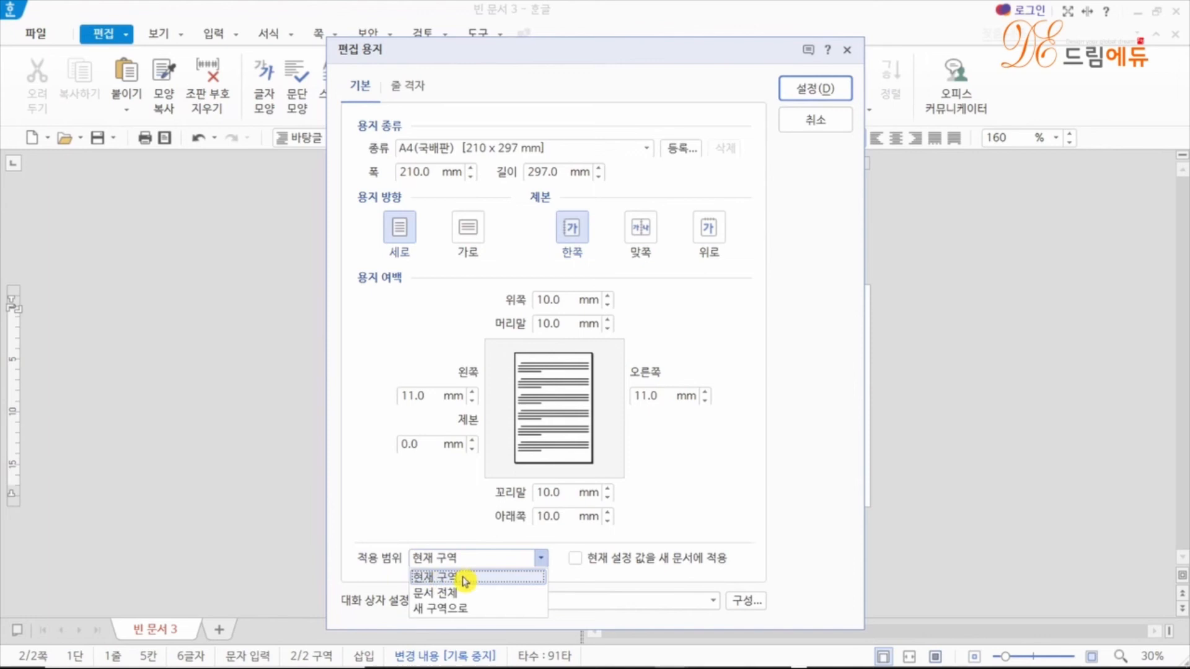
{"action": "left_click", "coordinate": [445, 610]}
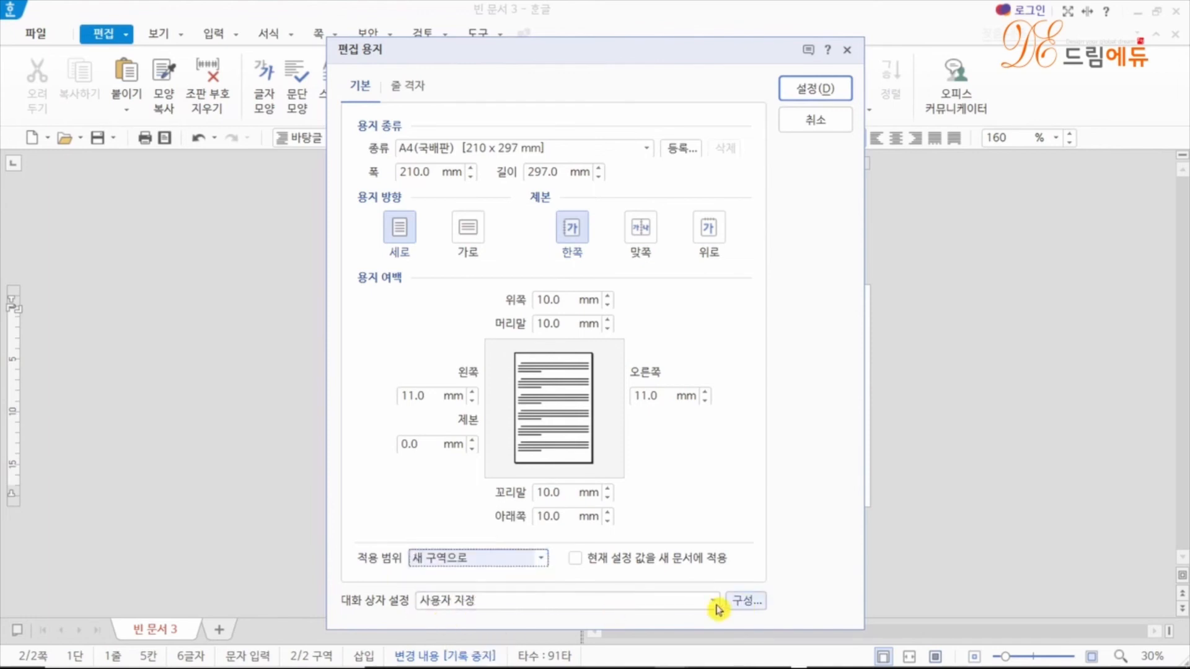
{"action": "left_click", "coordinate": [815, 88]}
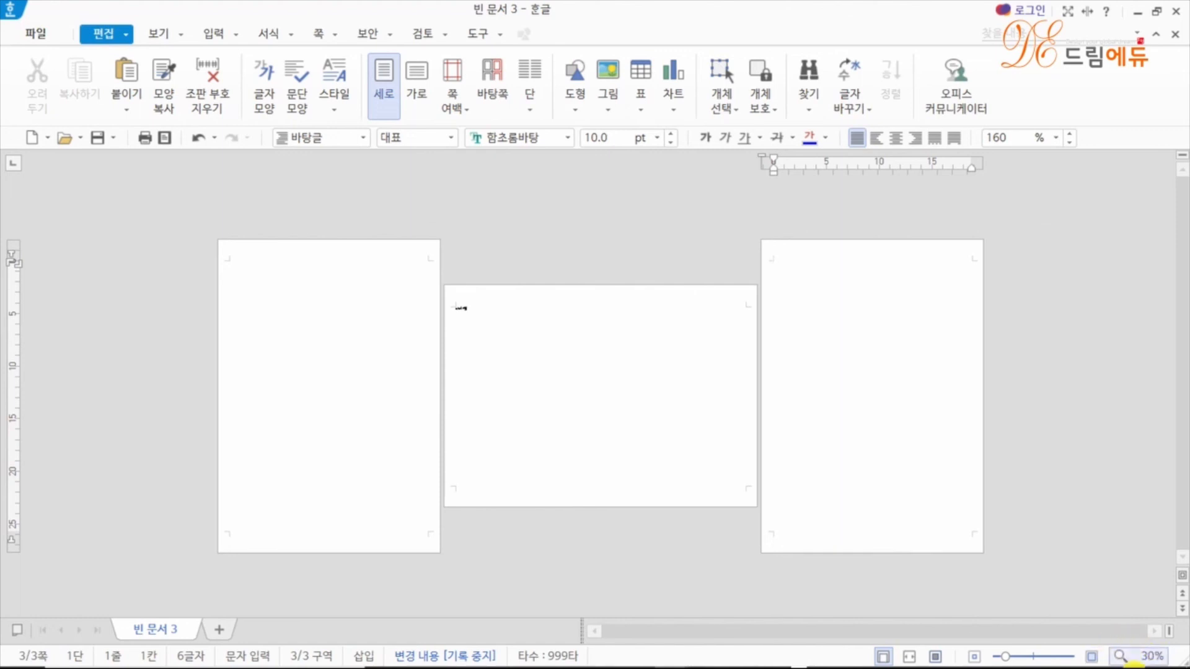
Step: Set the page layout (쪽 모양) in 확대/축소 to 한 쪽 and look through the stacked pages
{"action": "left_click", "coordinate": [1164, 658]}
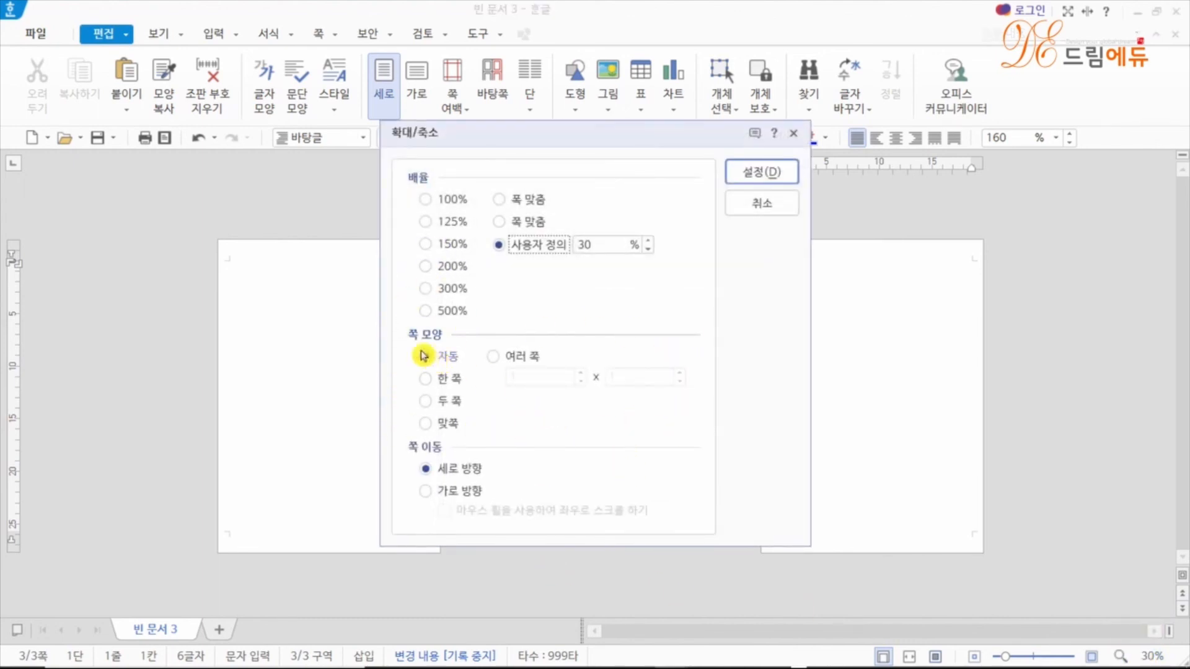
{"action": "left_click", "coordinate": [426, 379]}
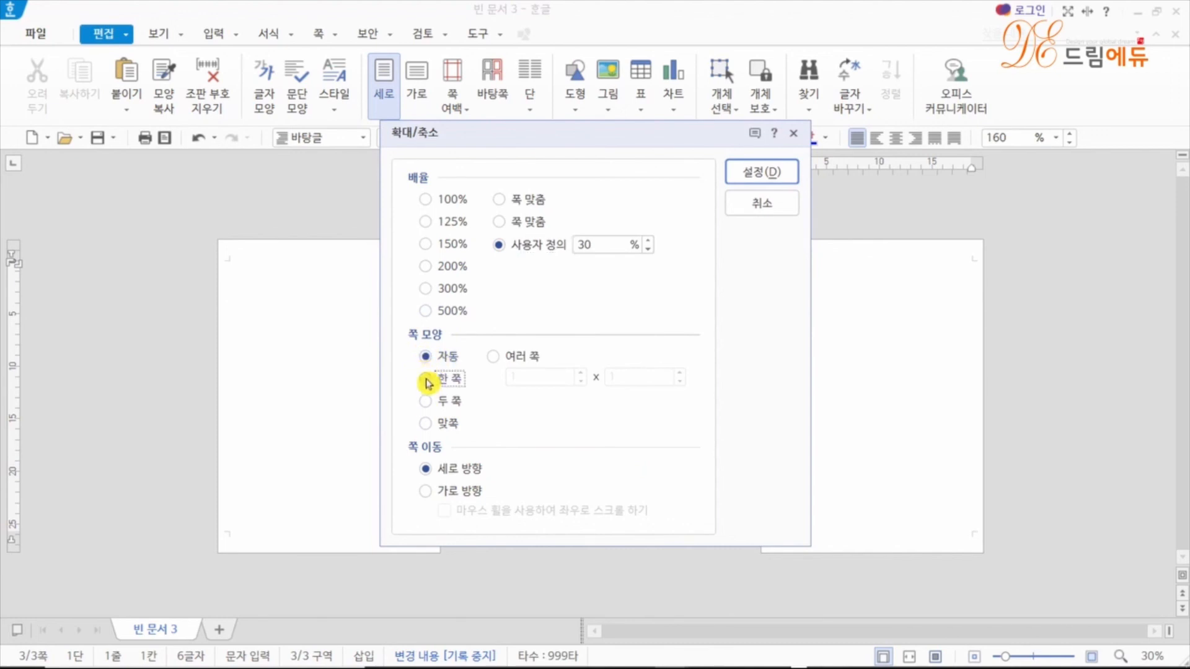
{"action": "left_click", "coordinate": [783, 178]}
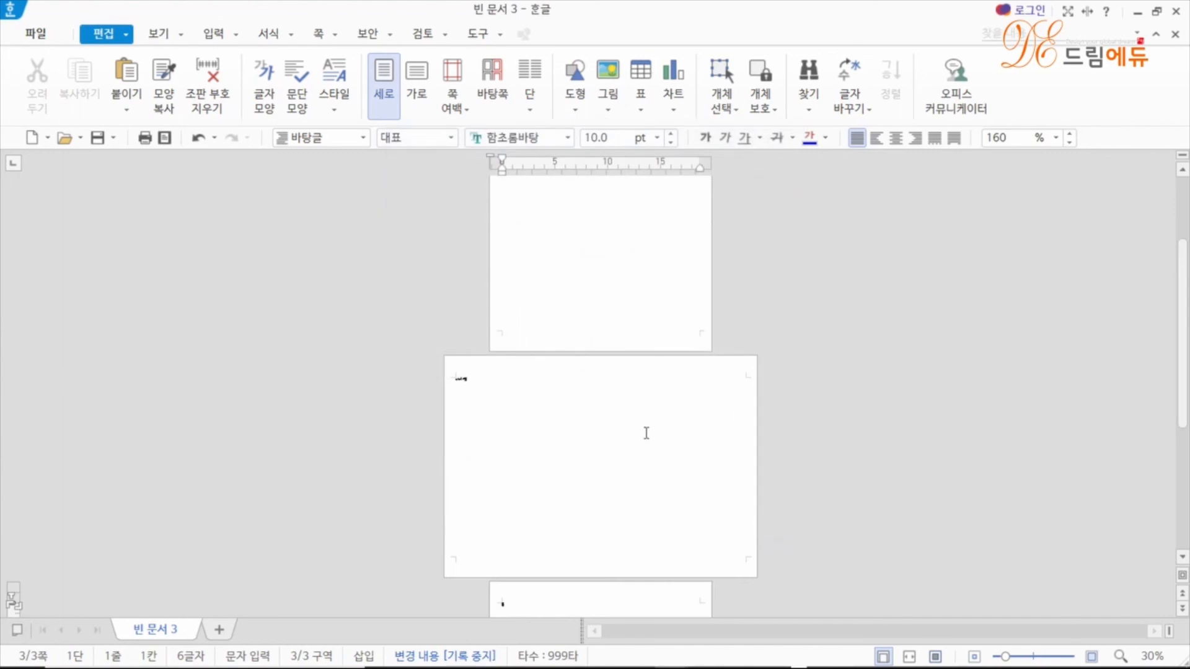
{"action": "scroll", "coordinate": [643, 430], "scroll_direction": "down", "scroll_amount": 5}
{"action": "scroll", "coordinate": [642, 430], "scroll_direction": "up", "scroll_amount": 1}
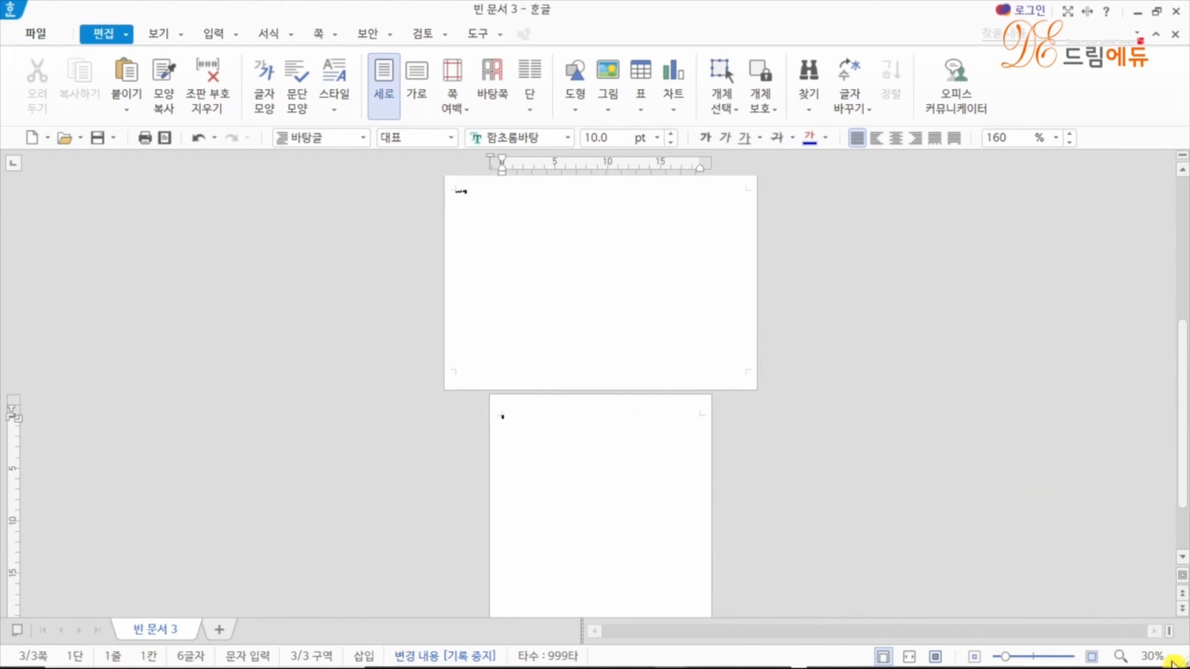
Step: Set the page layout (쪽 모양) in 확대/축소 to 자동 and look over the three pages, ending at 30% zoom
{"action": "left_click", "coordinate": [1152, 656]}
{"action": "left_click", "coordinate": [427, 356]}
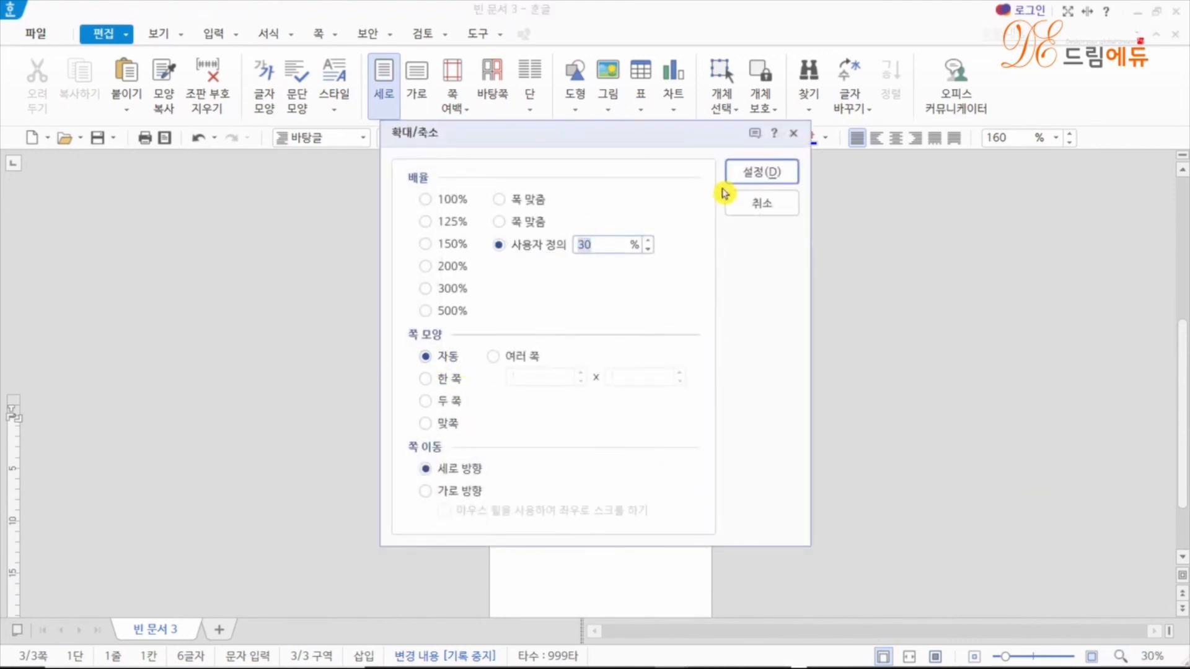
{"action": "left_click", "coordinate": [740, 176]}
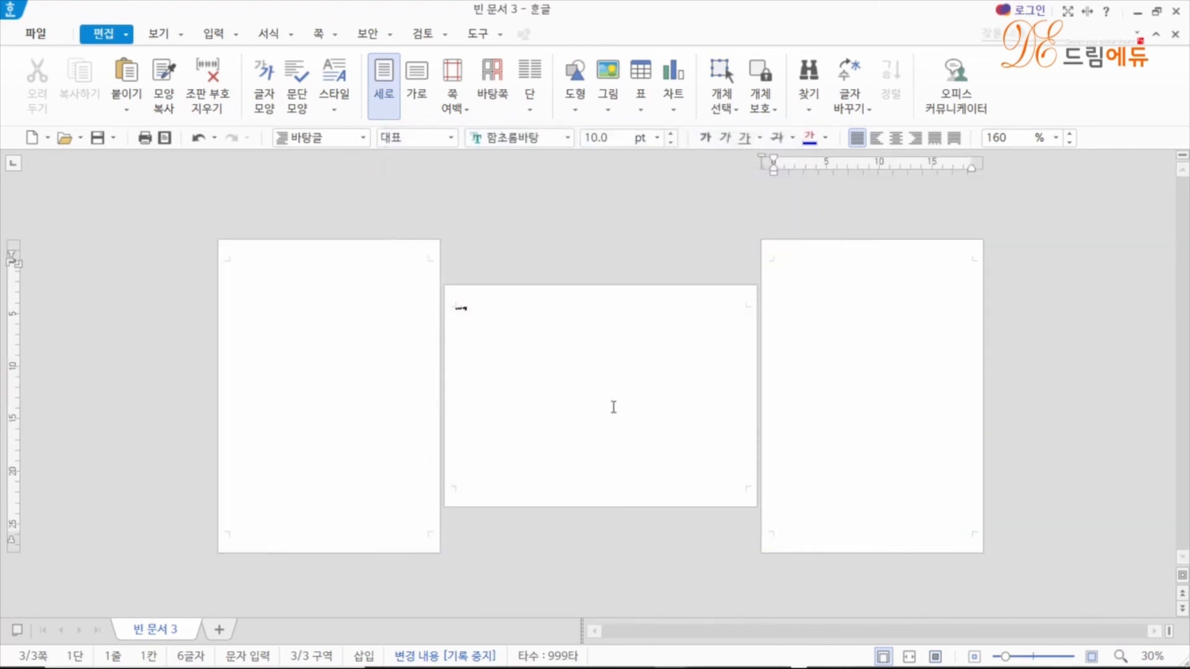
{"action": "scroll", "coordinate": [613, 408], "scroll_direction": "down", "scroll_amount": 1}
{"action": "scroll", "coordinate": [613, 407], "scroll_direction": "up", "scroll_amount": 4}
{"action": "scroll", "coordinate": [613, 407], "scroll_direction": "up", "scroll_amount": 3}
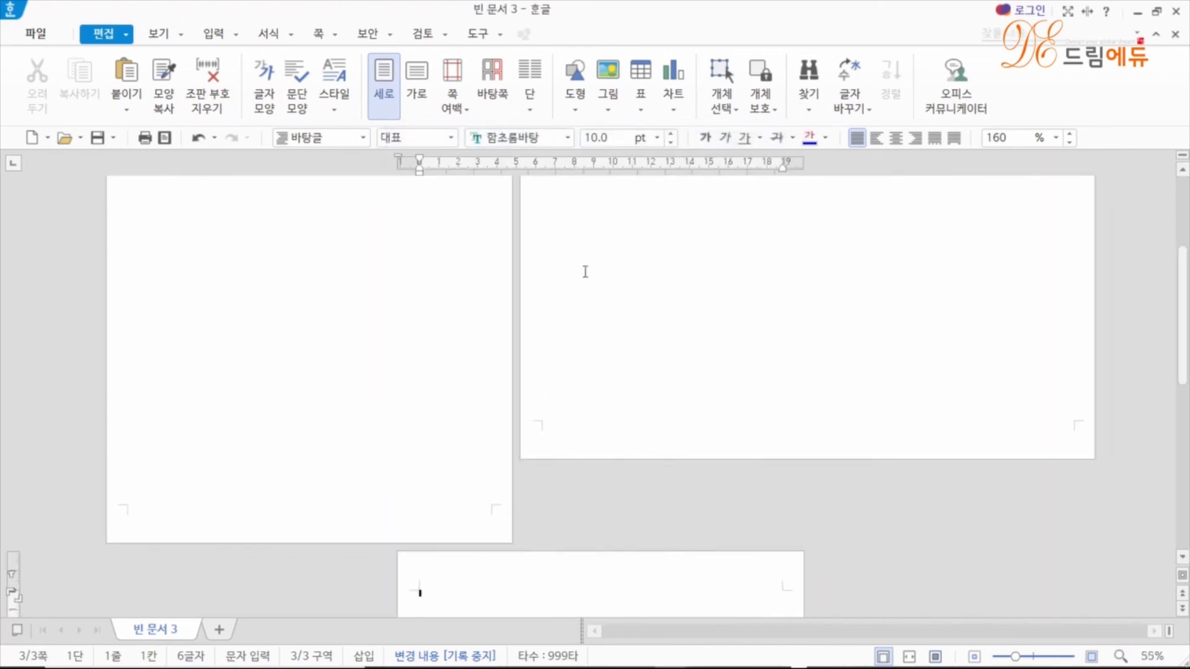
{"action": "scroll", "coordinate": [534, 352], "scroll_direction": "down", "scroll_amount": 4}
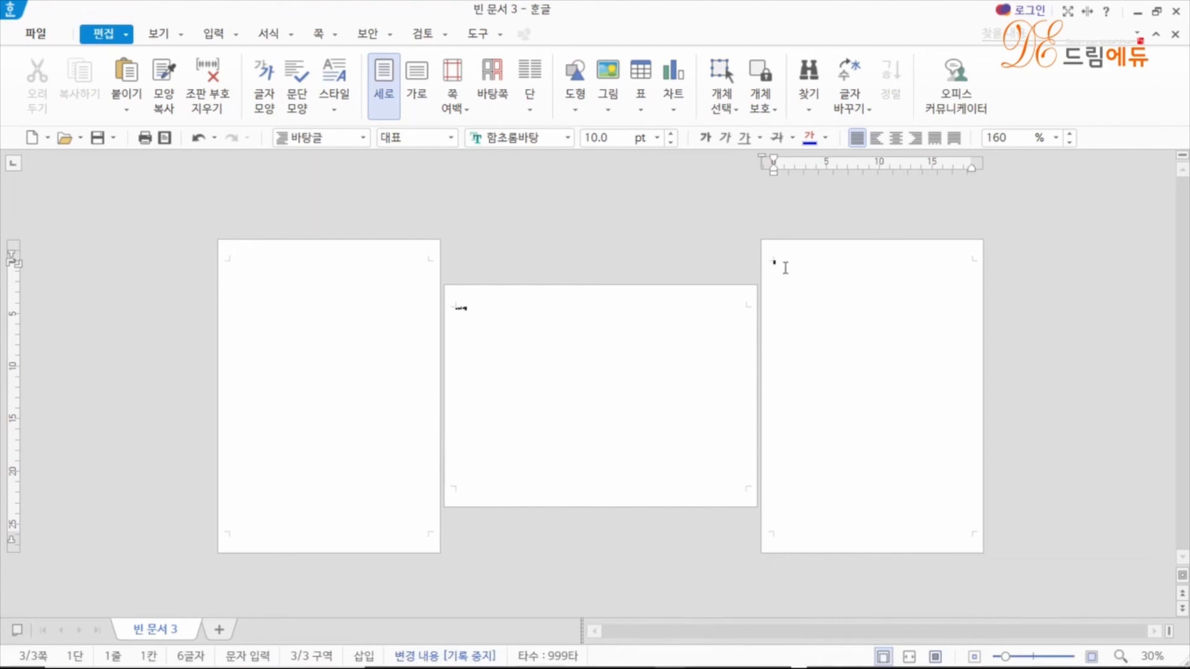
Step: Place the cursor in the landscape page, the first portrait page and the last portrait page to compare their section numbers
{"action": "left_click", "coordinate": [470, 322]}
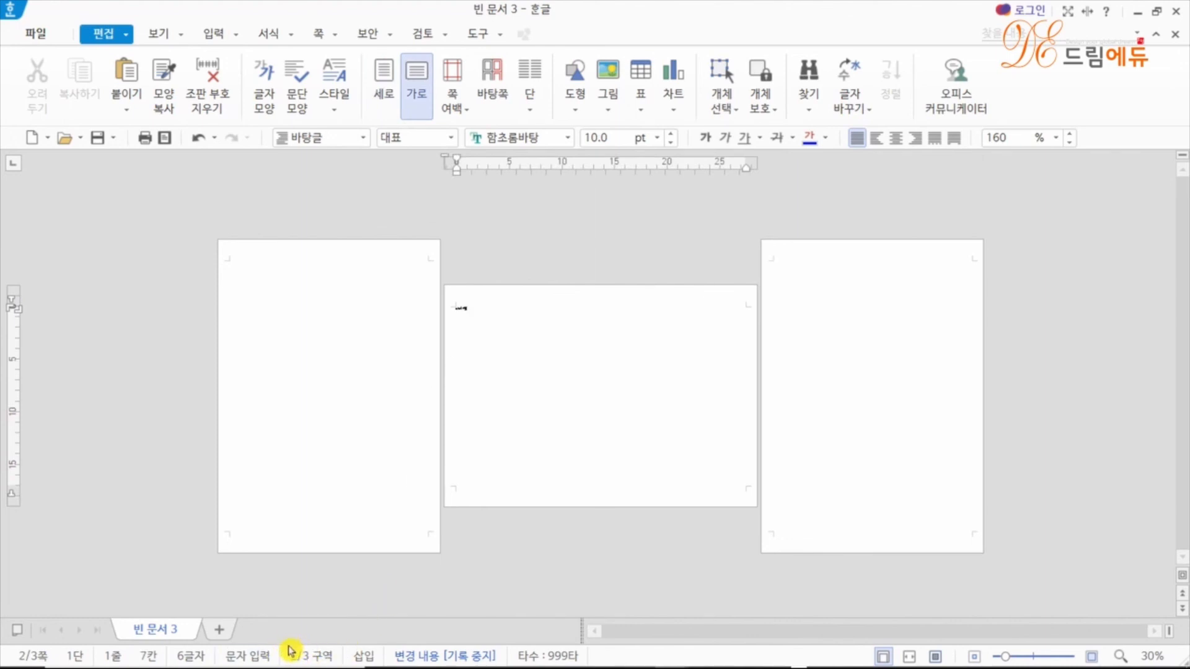
{"action": "left_click", "coordinate": [340, 398]}
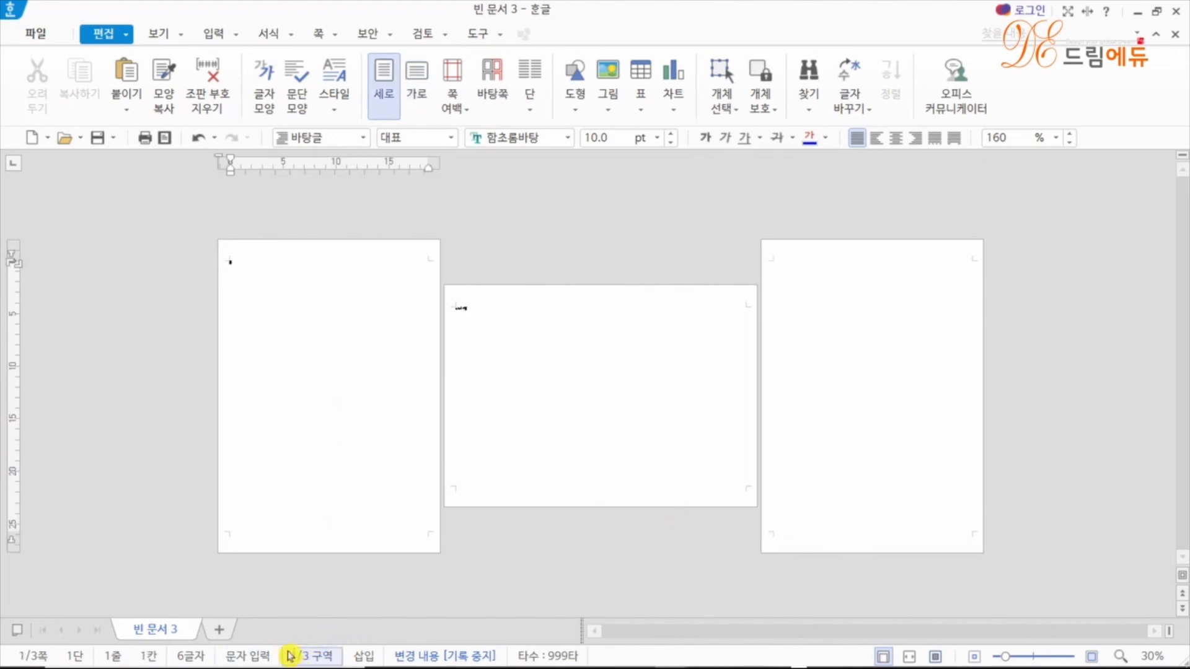
{"action": "left_click", "coordinate": [856, 345]}
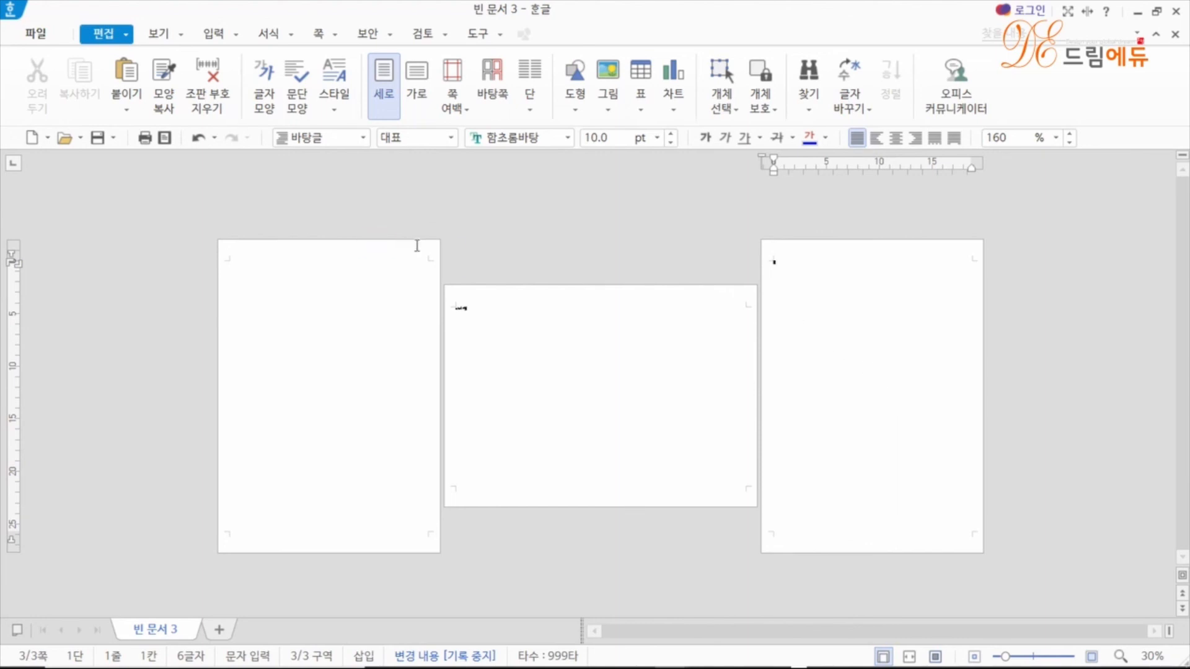
Step: Delete the last portrait page with 쪽 지우기, and remove the landscape page and its text so only the first page remains
{"action": "left_click", "coordinate": [335, 37]}
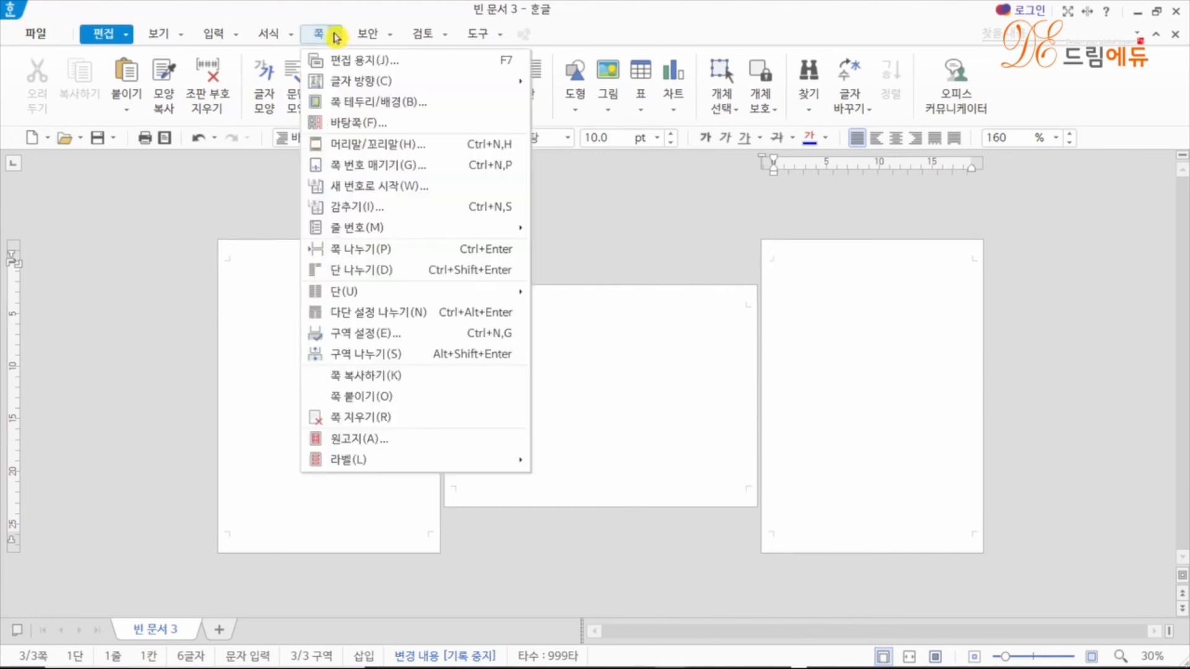
{"action": "left_click", "coordinate": [365, 425]}
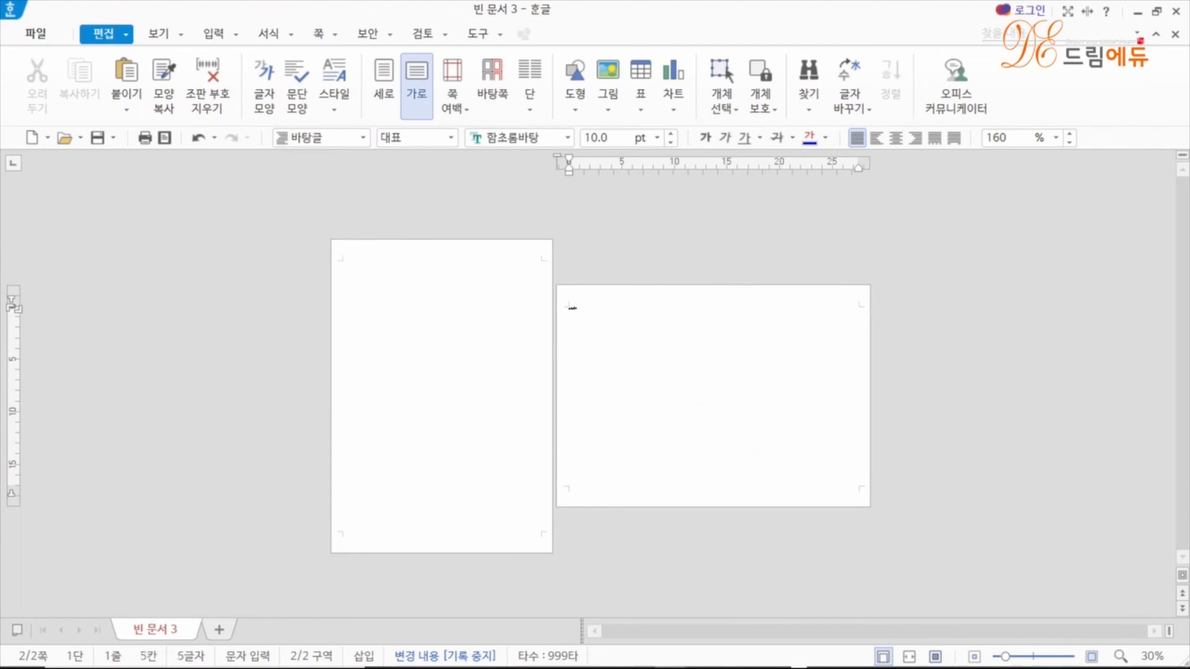
{"action": "key", "text": "BackSpace"}
{"action": "key", "text": "BackSpace"}
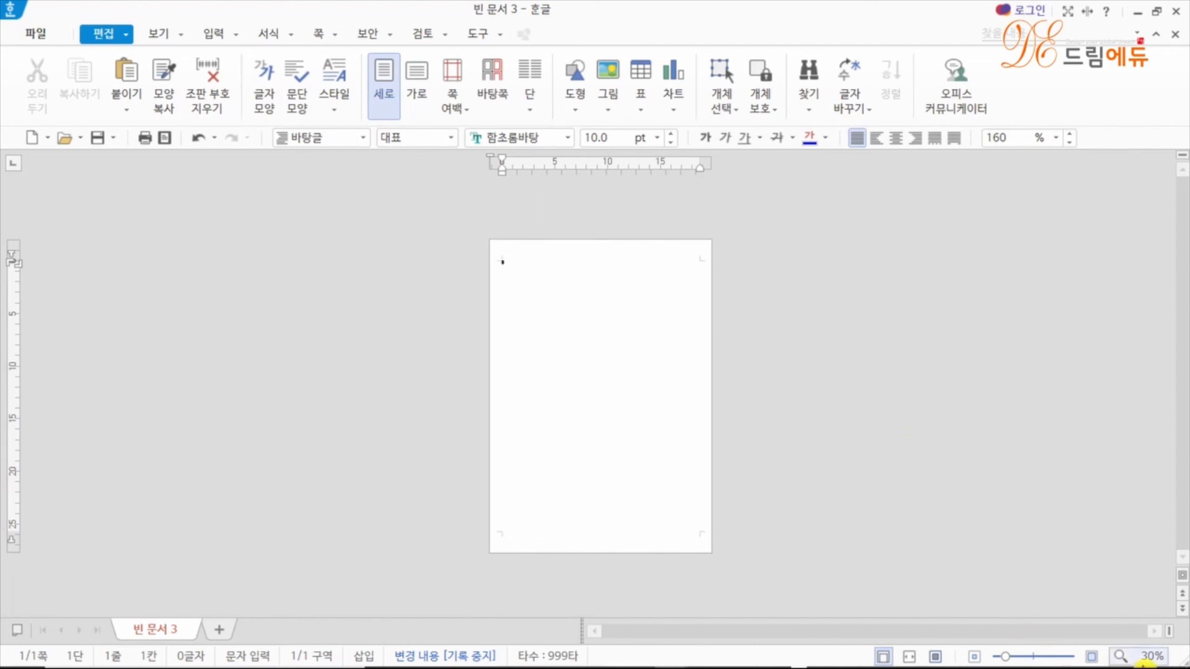
Step: Fit the blank page to the window width (폭 맞춤) and switch the text input mode to Korean
{"action": "mouse_move", "coordinate": [970, 657]}
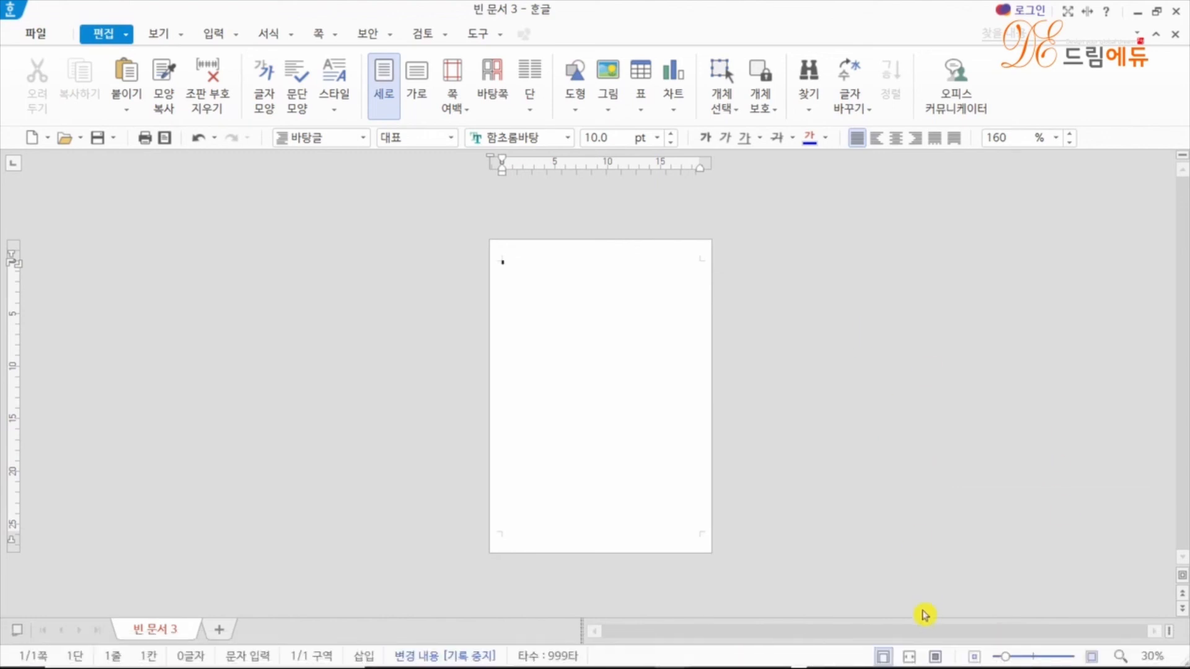
{"action": "left_click", "coordinate": [909, 656]}
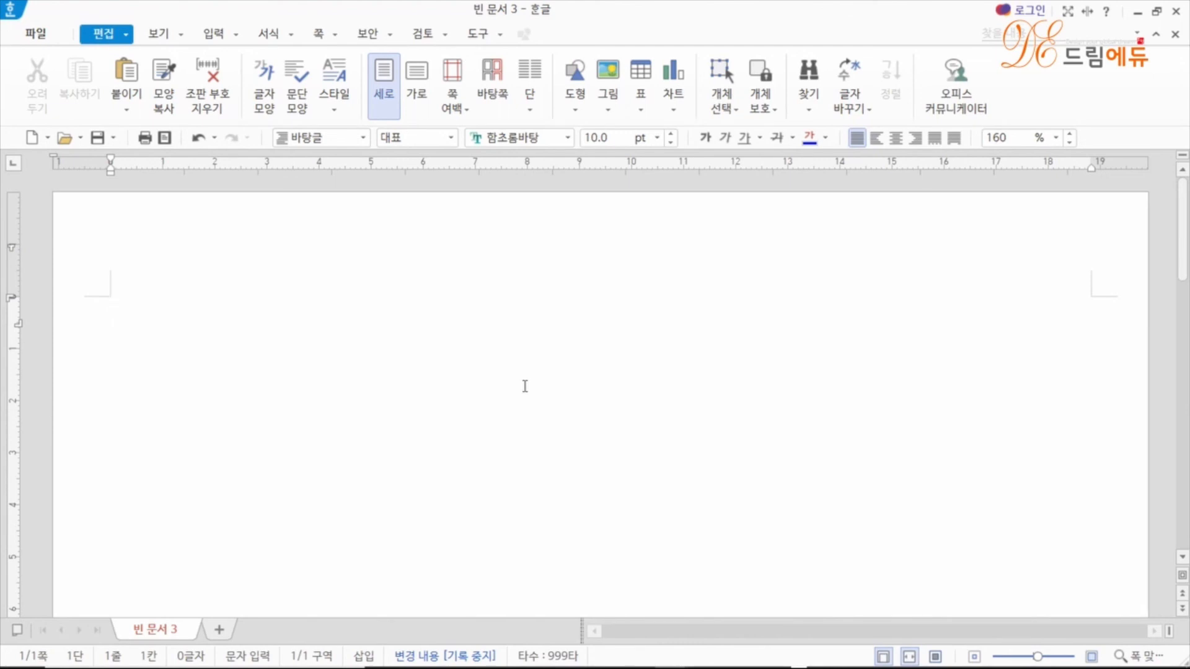
{"action": "key", "text": "Hangul"}
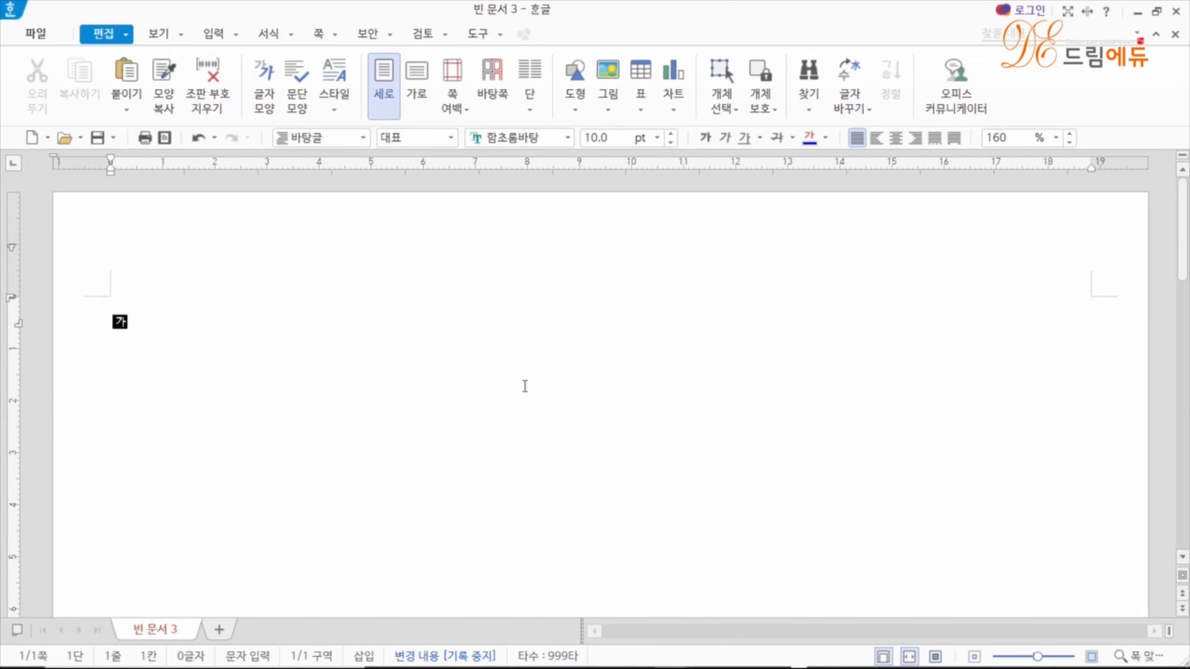